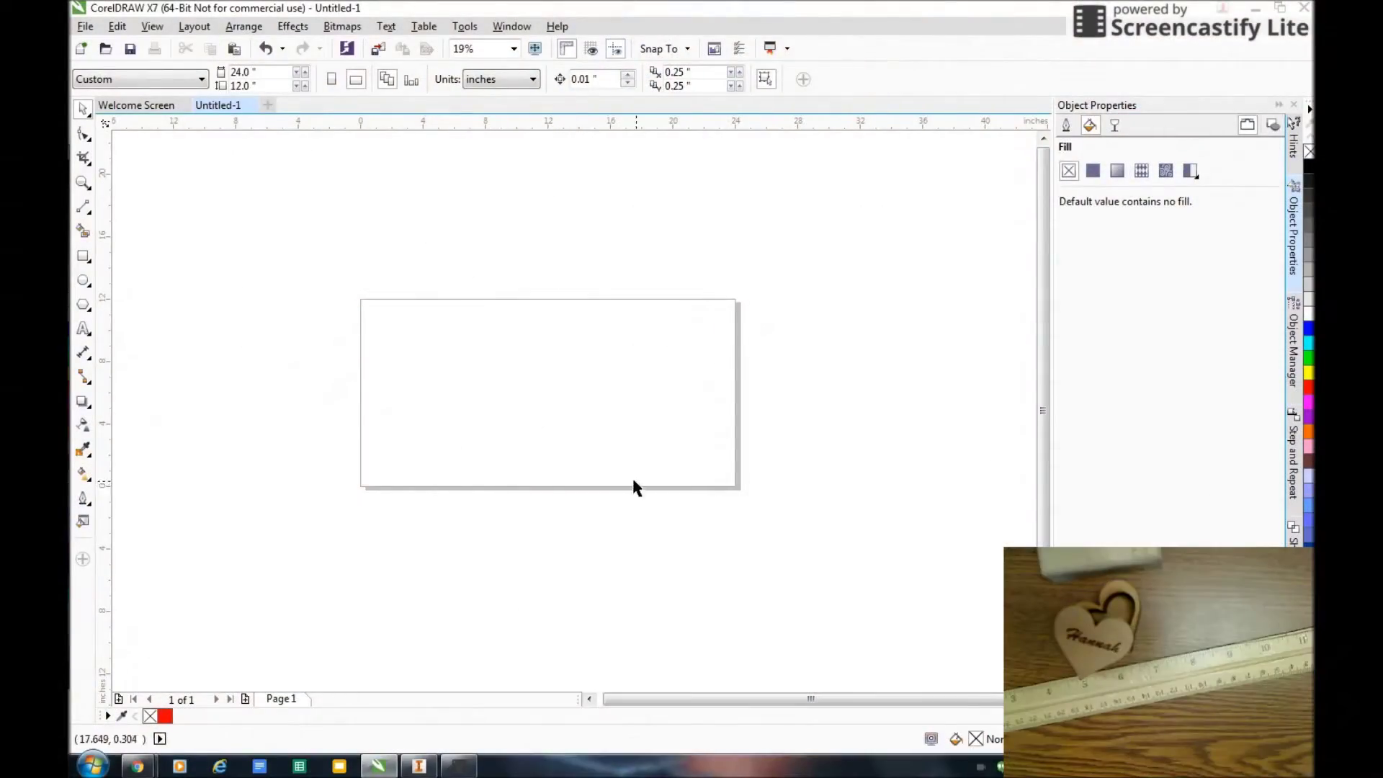
# Create a new document, Untitled-2, with a 24 by 12 inch page.
pyautogui.click(84, 27)
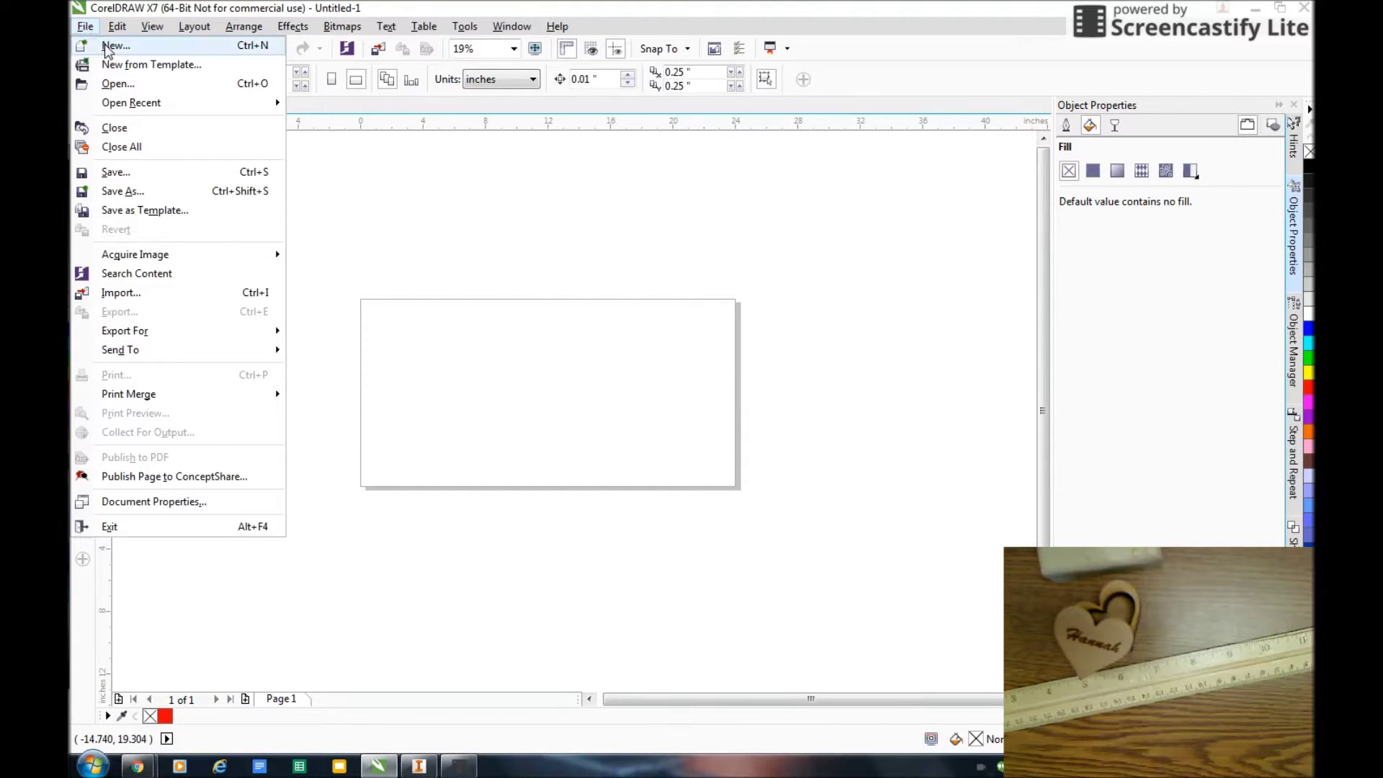
pyautogui.click(106, 45)
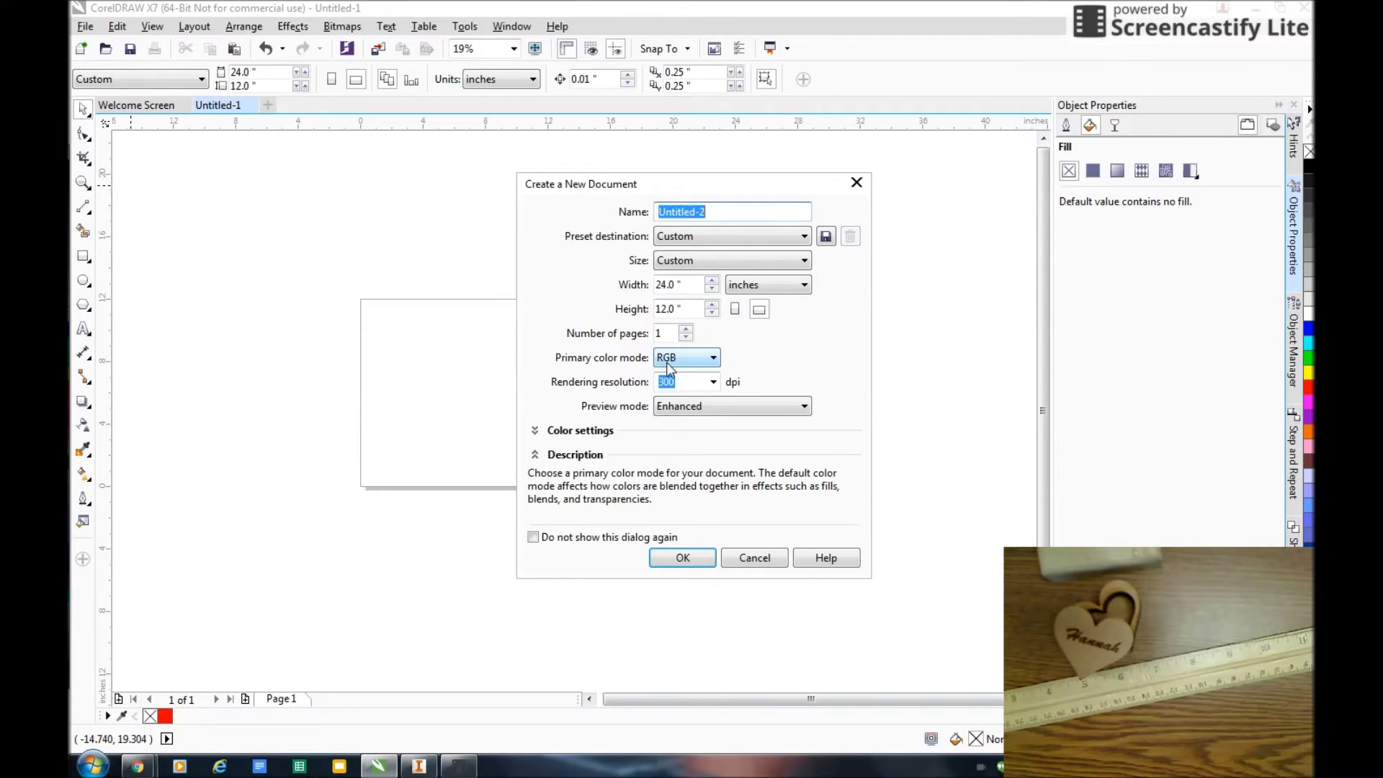
pyautogui.click(685, 558)
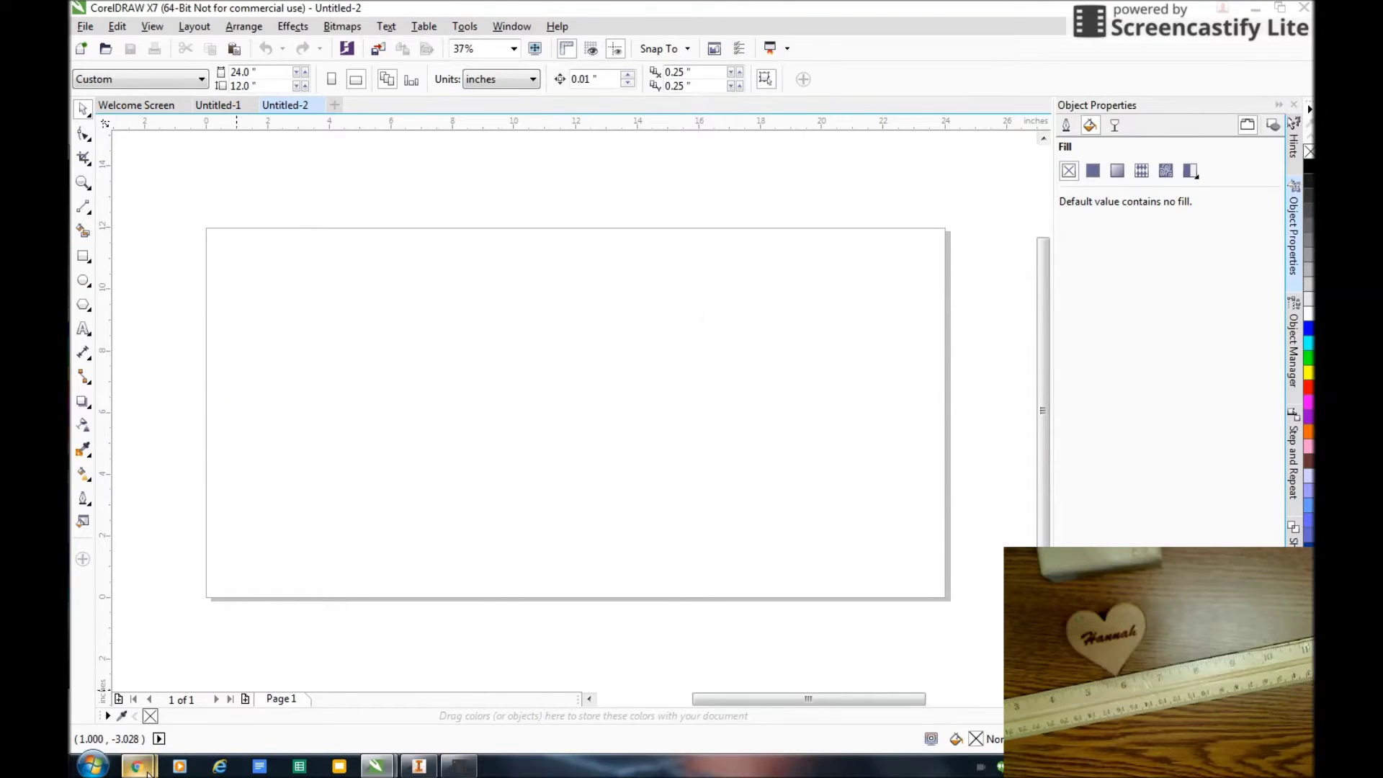
# Copy the solid red heart image from Google Images and return to Untitled-2.
pyautogui.moveTo(148, 769)
pyautogui.click(168, 703)
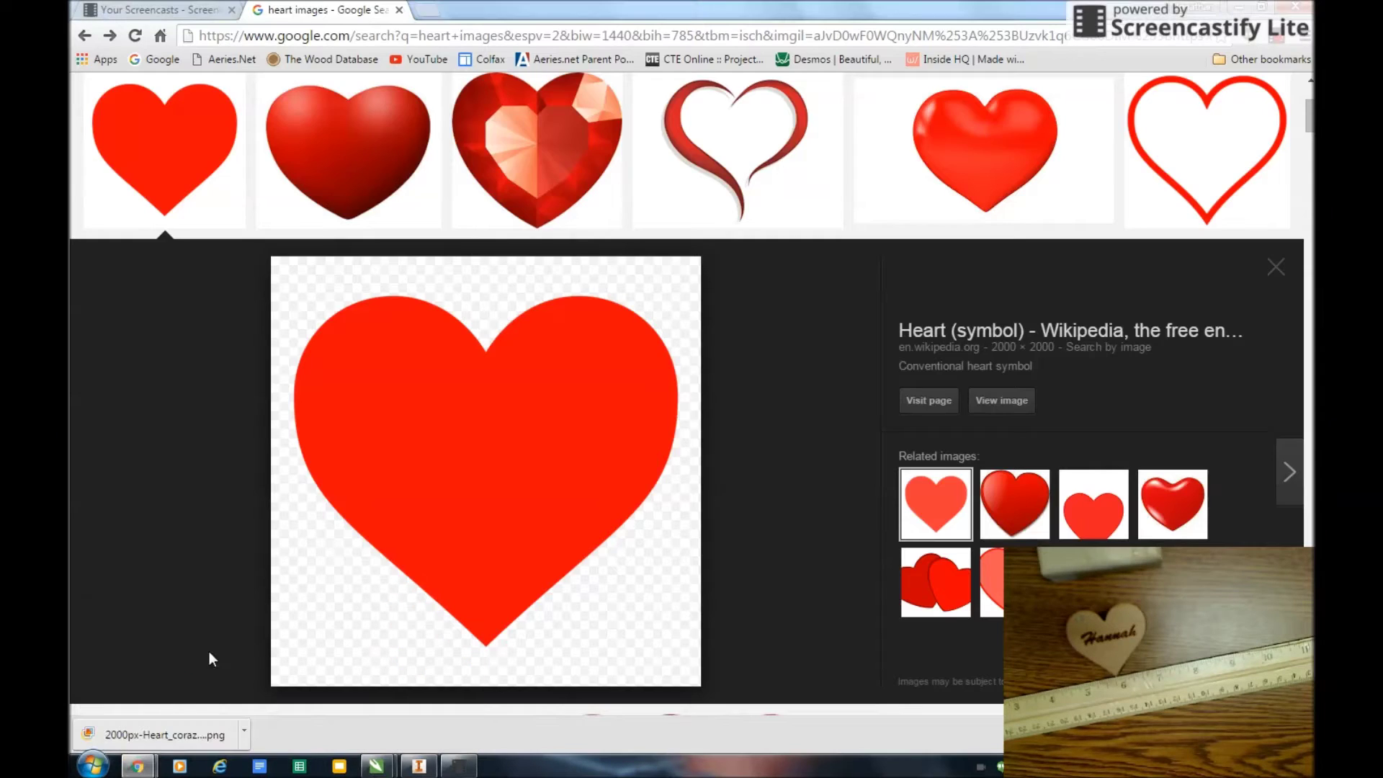
pyautogui.rightClick(443, 433)
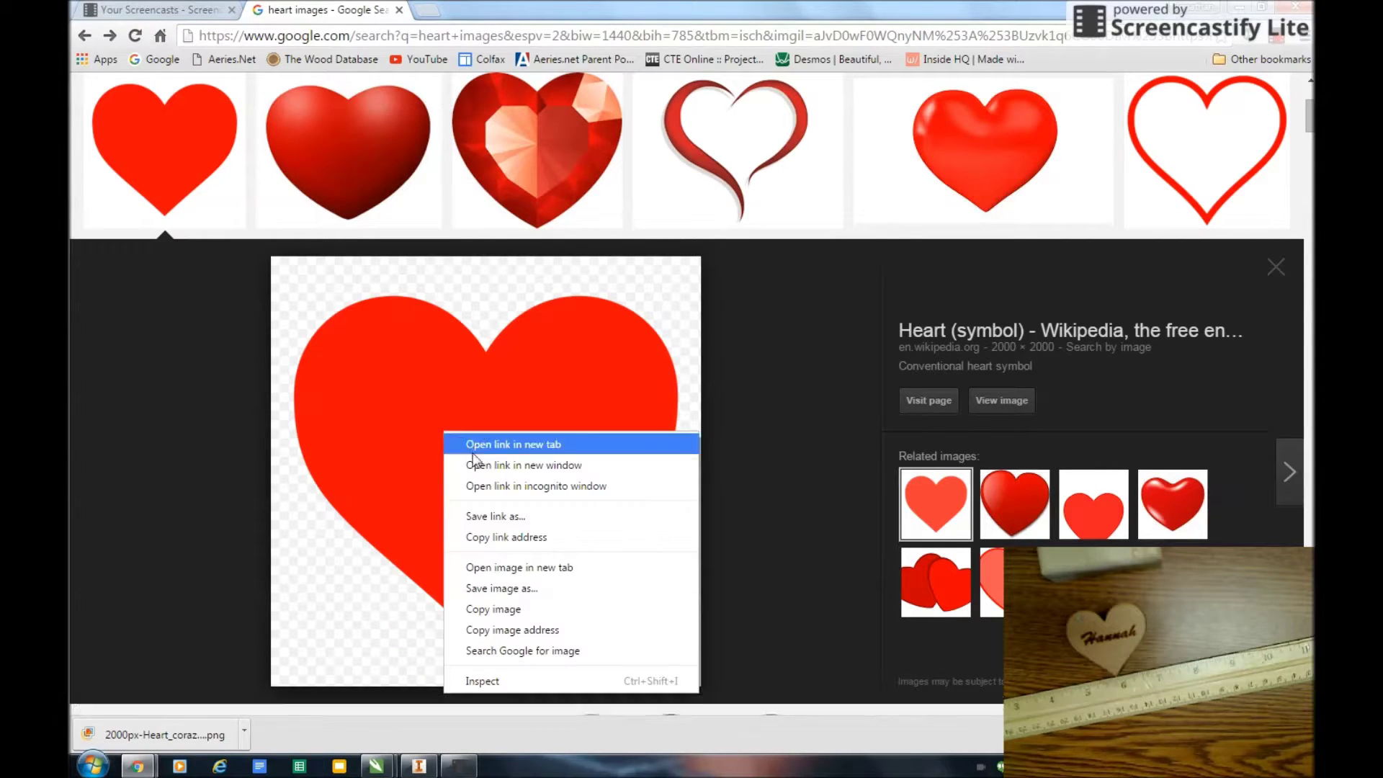
pyautogui.click(490, 609)
pyautogui.moveTo(385, 767)
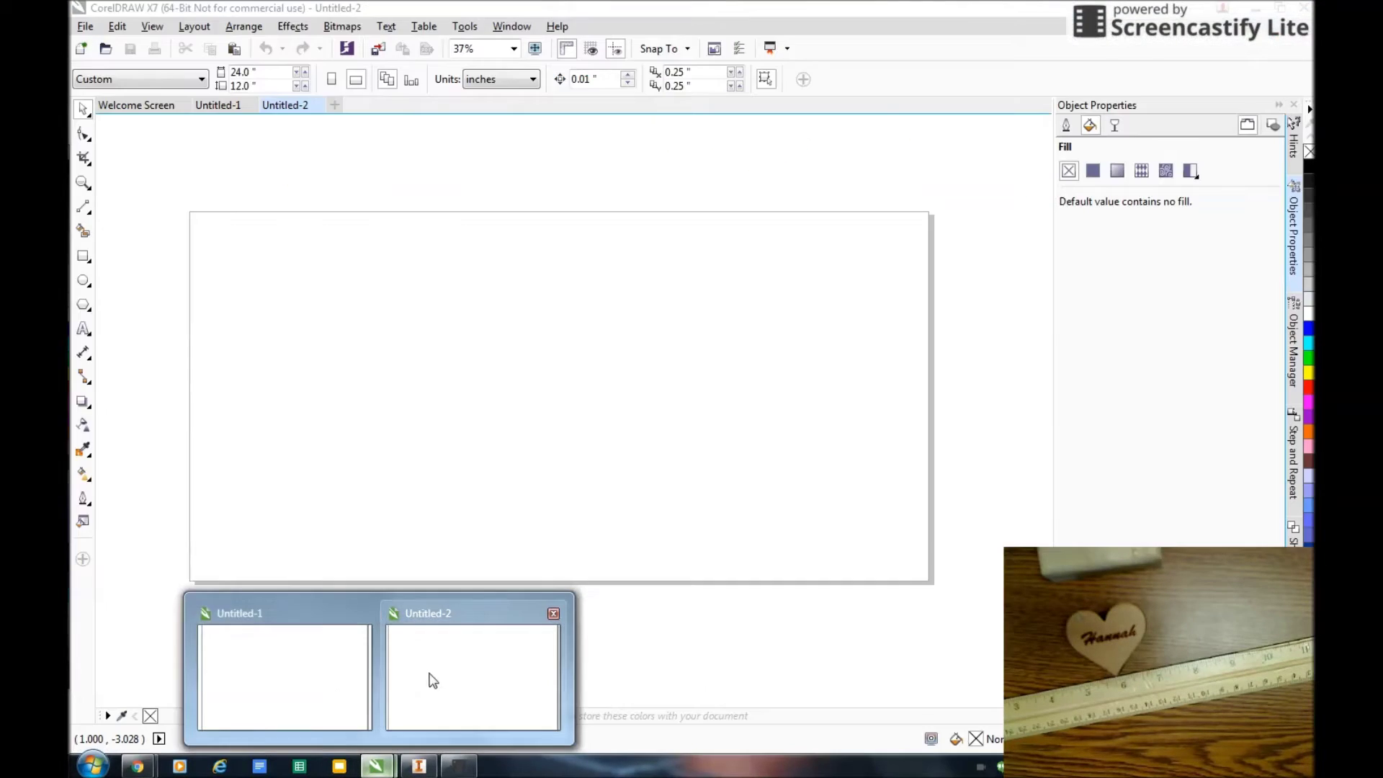
pyautogui.click(432, 680)
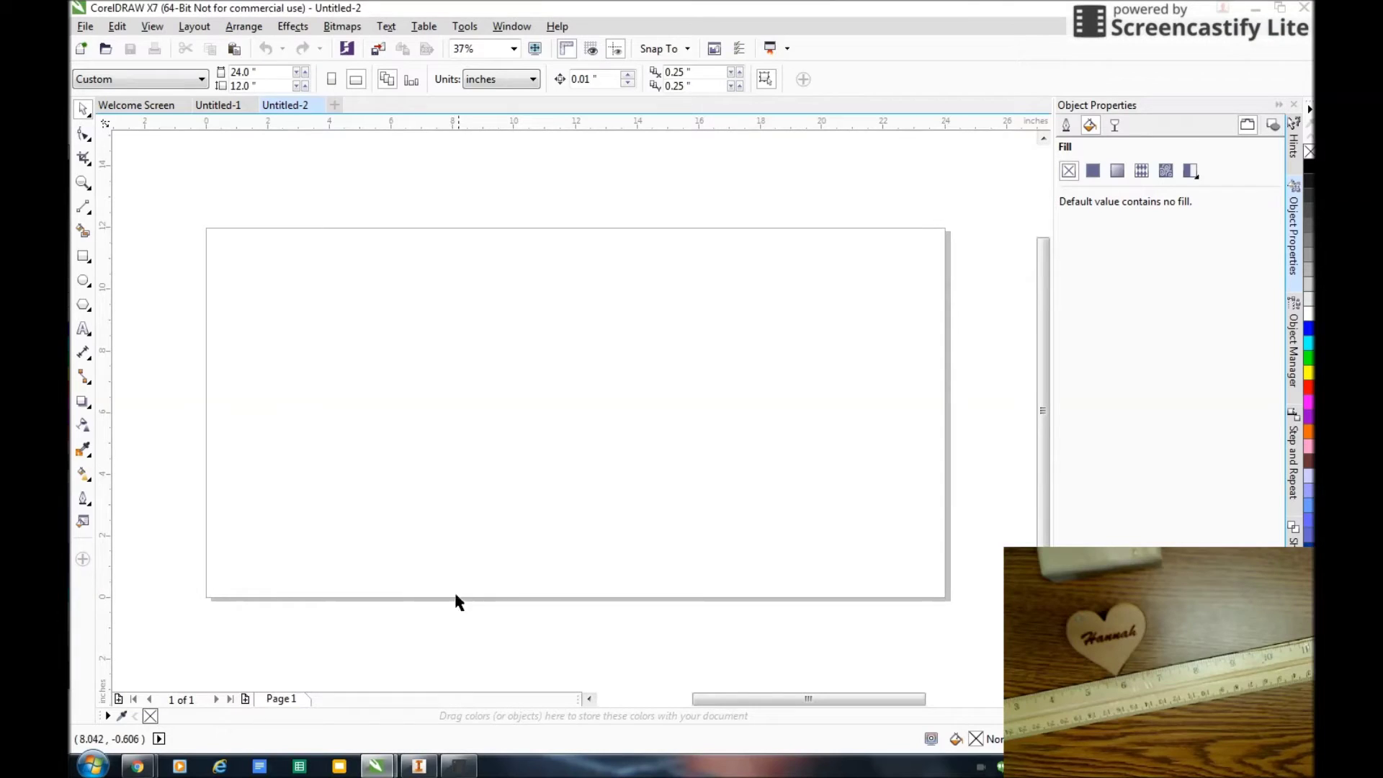
# Paste the heart bitmap and scale it to 14.5%, about 4.025 inches square.
pyautogui.rightClick(430, 394)
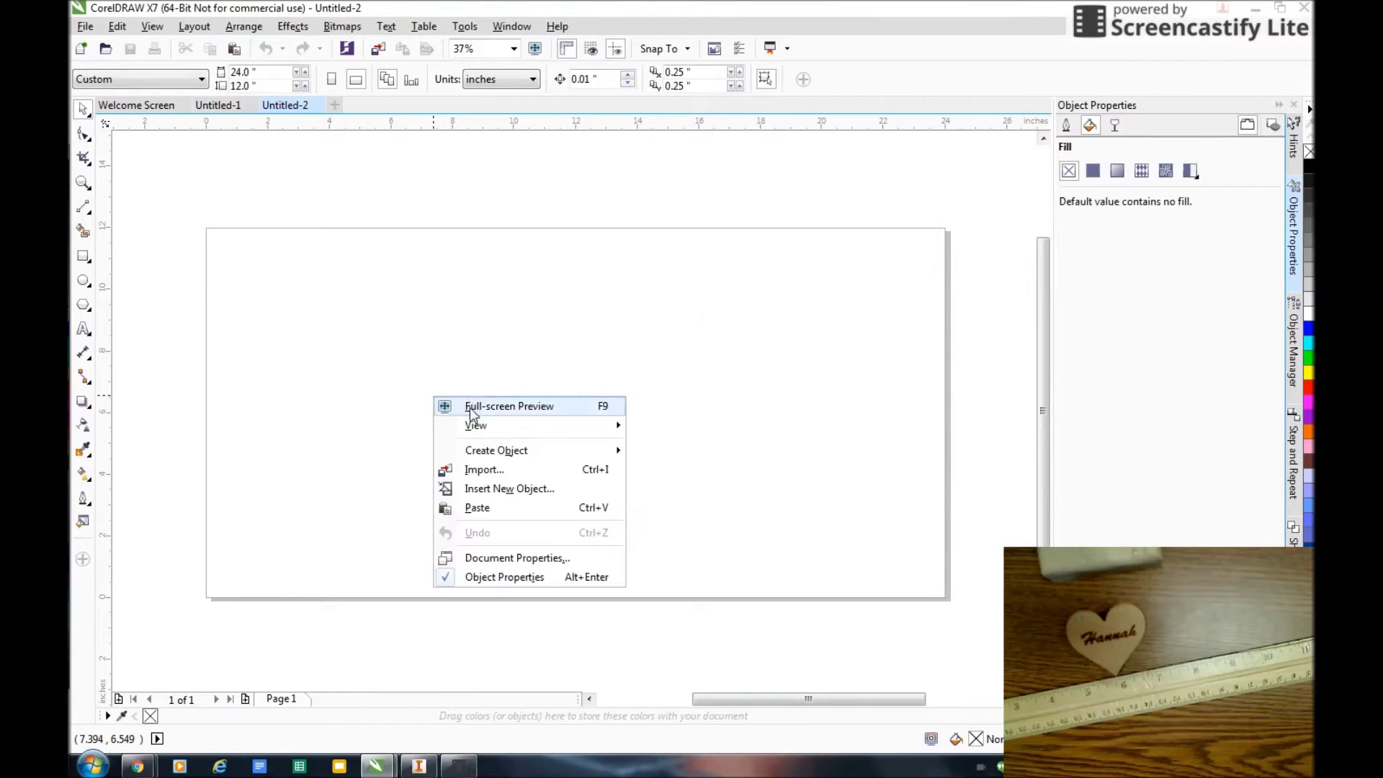
pyautogui.click(480, 507)
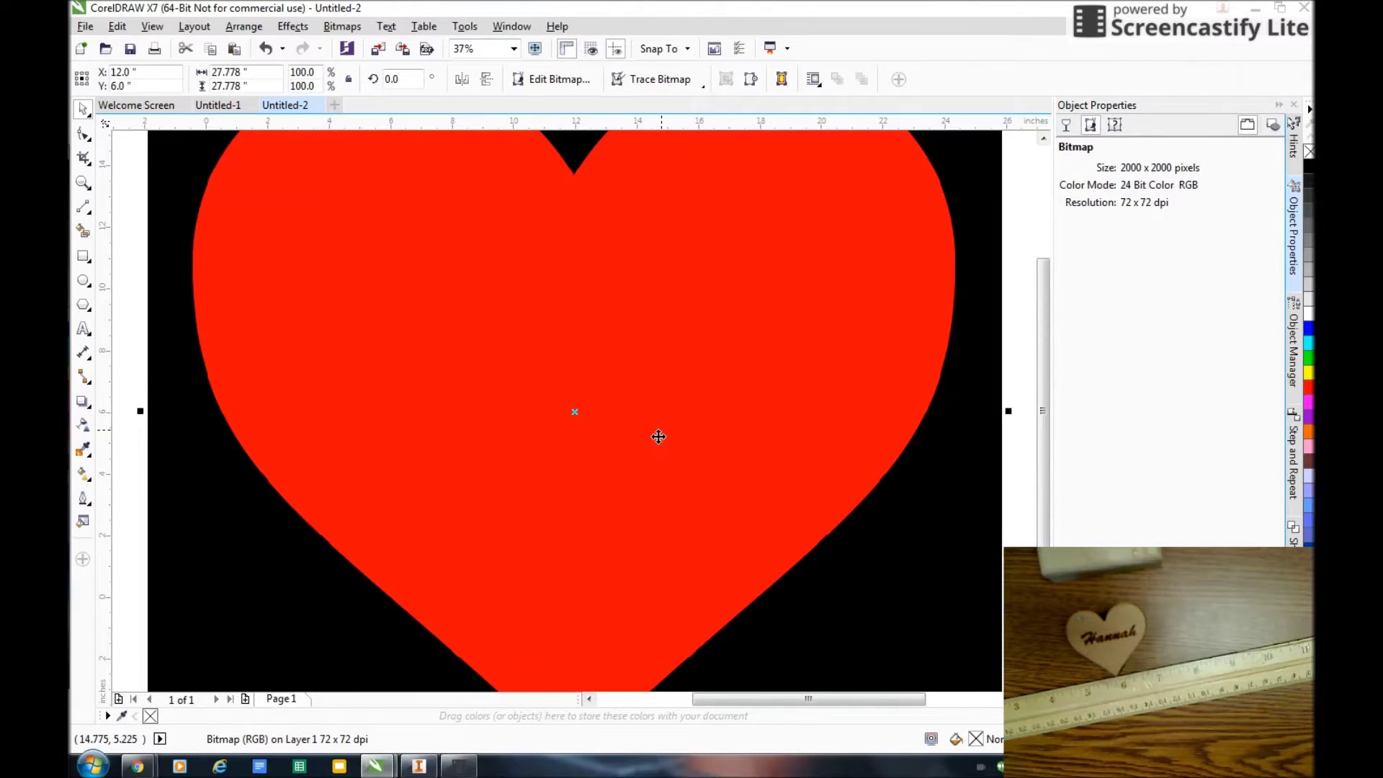
pyautogui.scroll(-3, 658, 432)
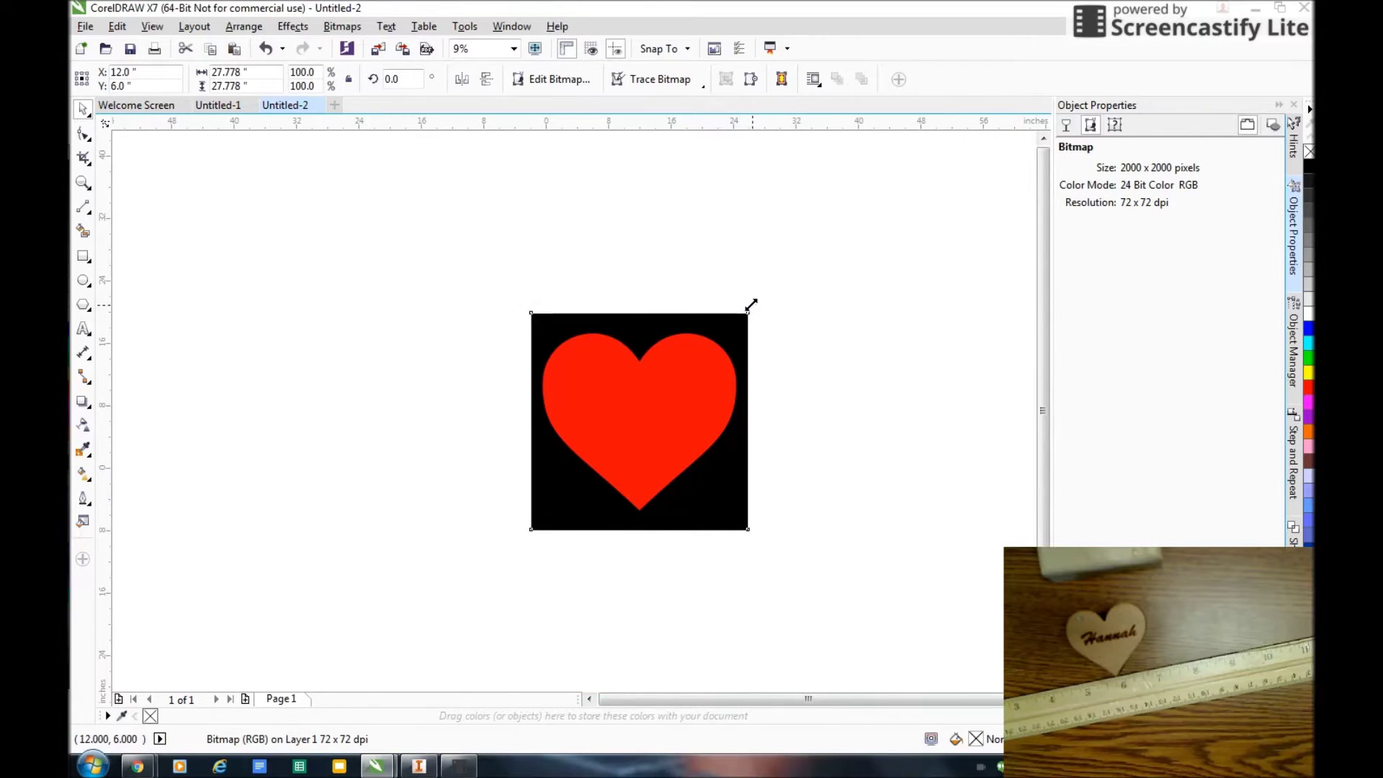
pyautogui.moveTo(753, 306); pyautogui.dragTo(564, 497)
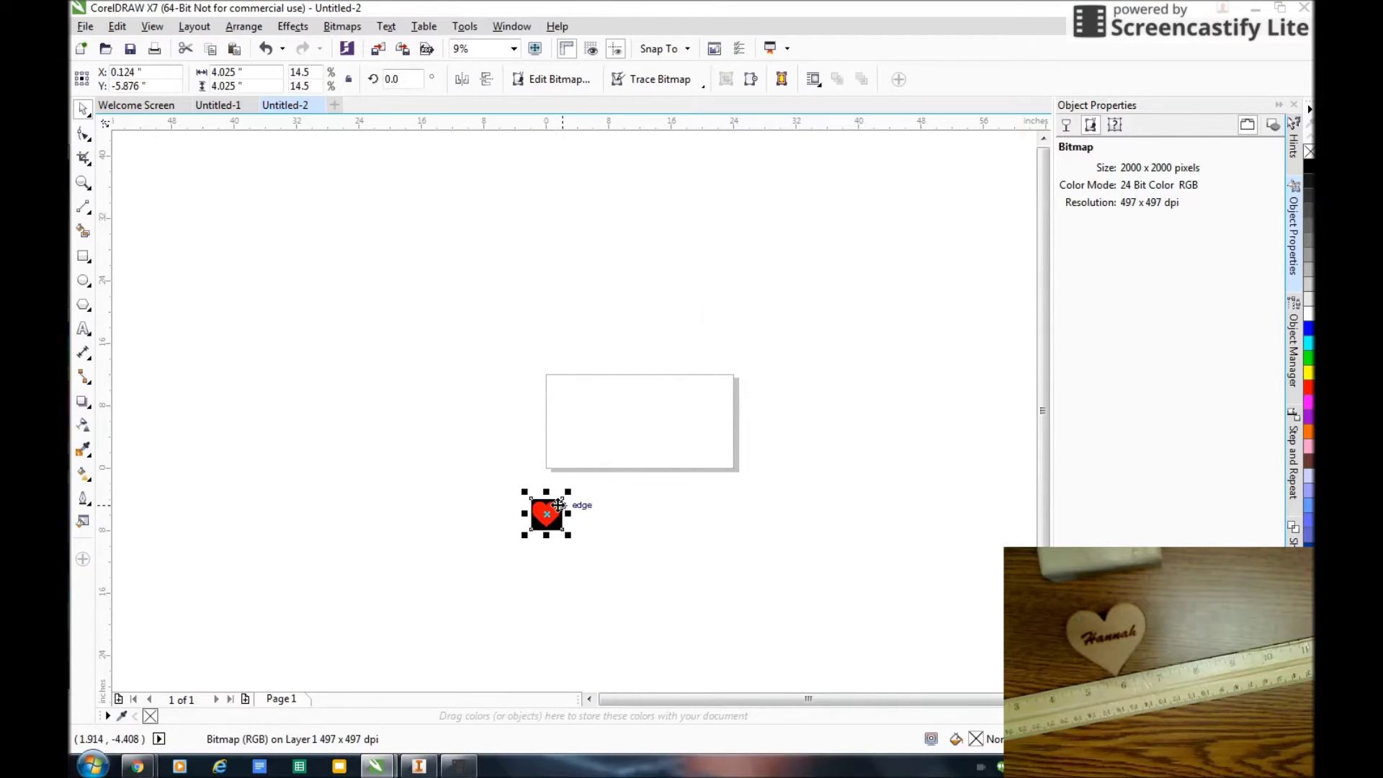
pyautogui.moveTo(591, 446); pyautogui.dragTo(596, 435)
pyautogui.scroll(3, 641, 455)
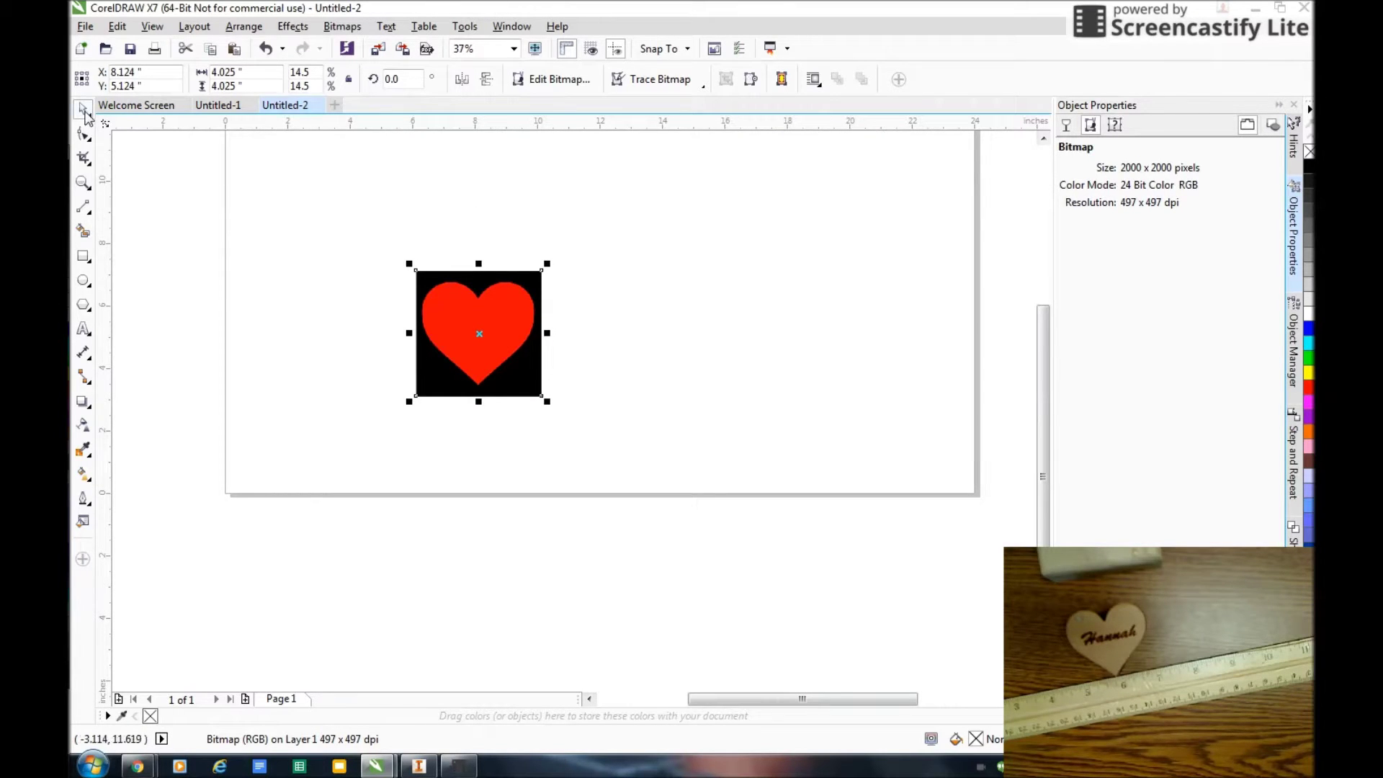
pyautogui.moveTo(328, 189); pyautogui.dragTo(680, 497)
pyautogui.rightClick(506, 379)
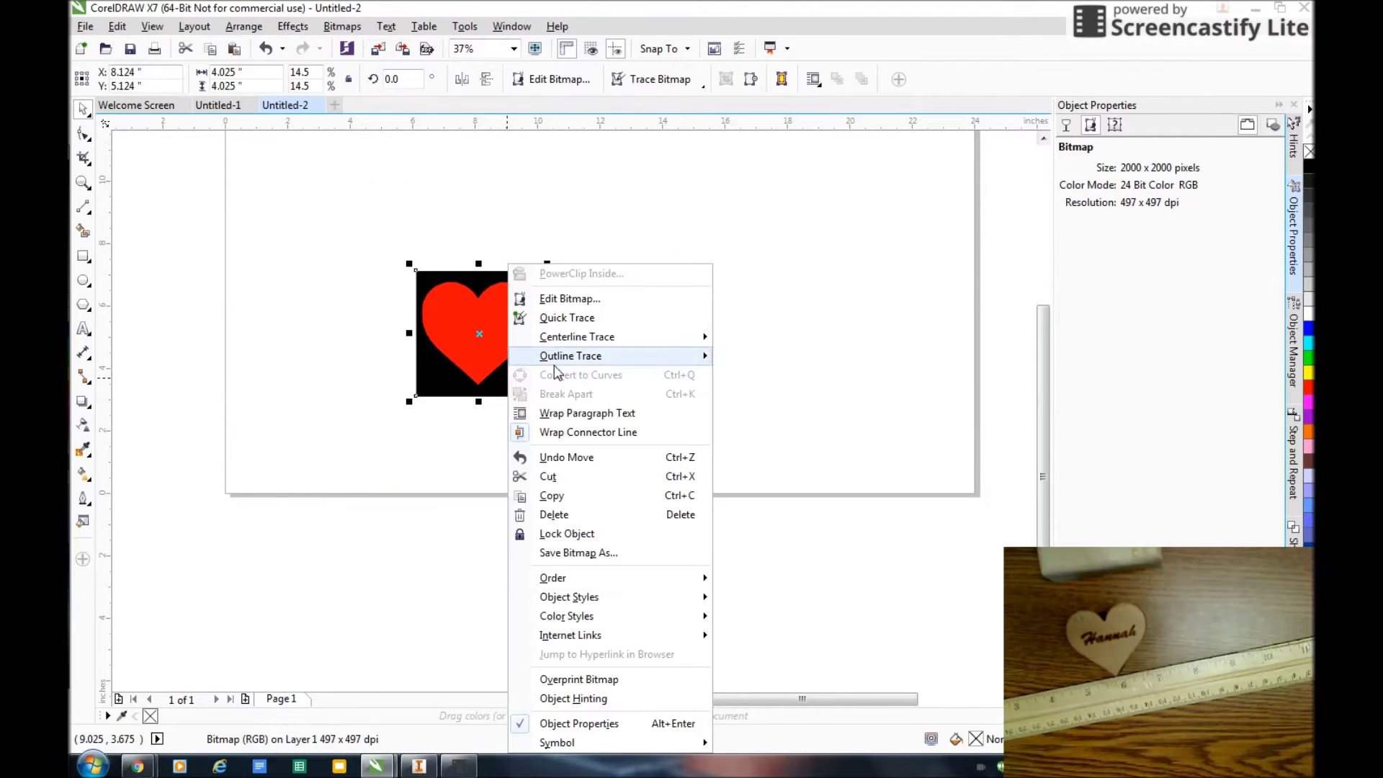
# Trace the heart bitmap with Outline Trace > Logo at original size into a vector heart.
pyautogui.moveTo(577, 356)
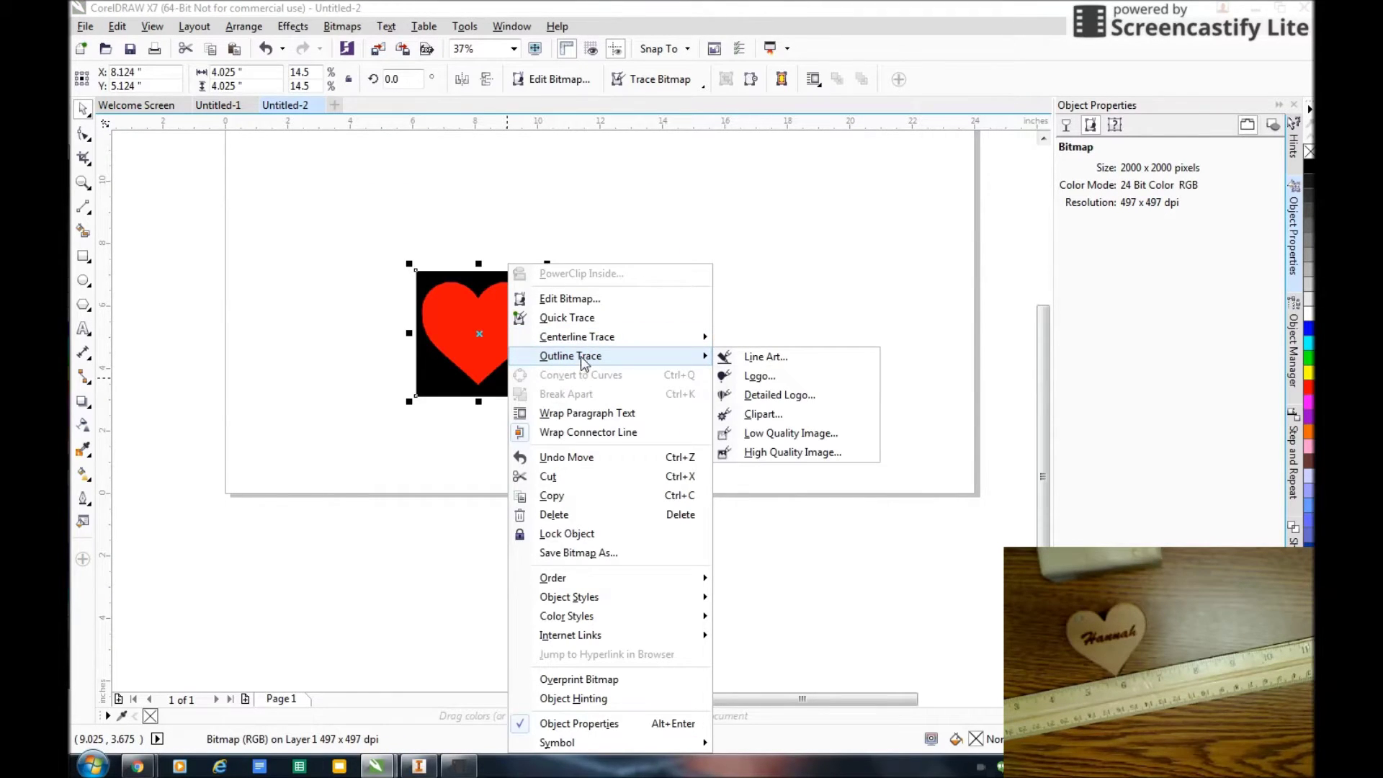
pyautogui.click(766, 374)
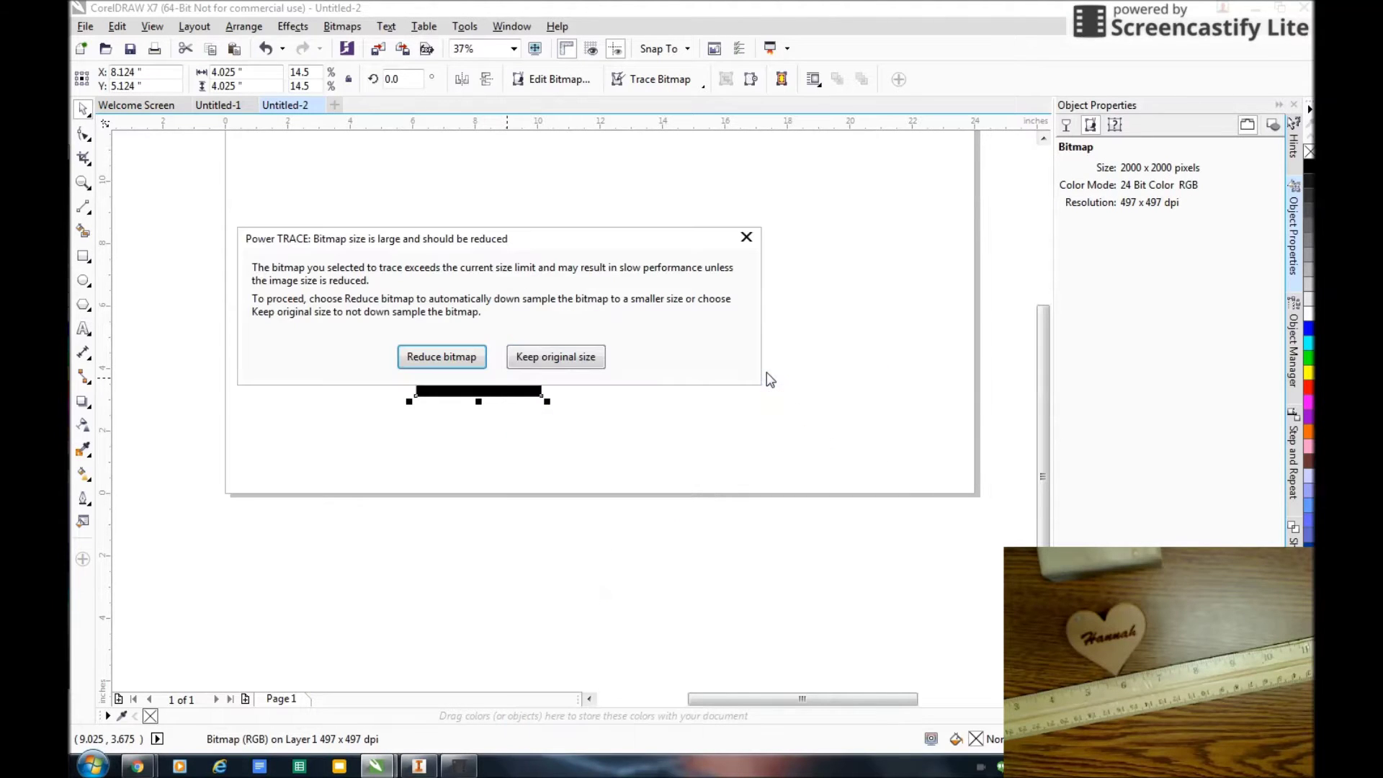
pyautogui.click(546, 358)
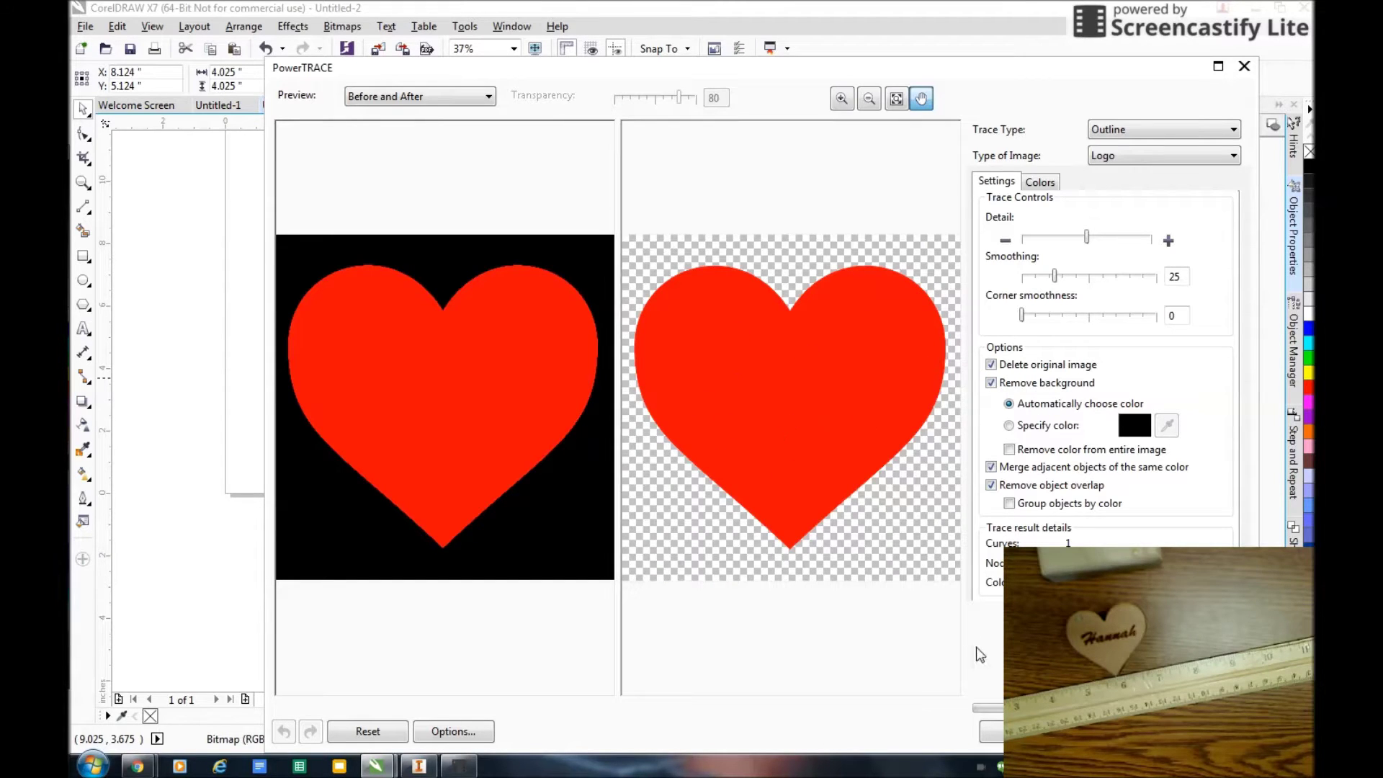
pyautogui.click(1009, 731)
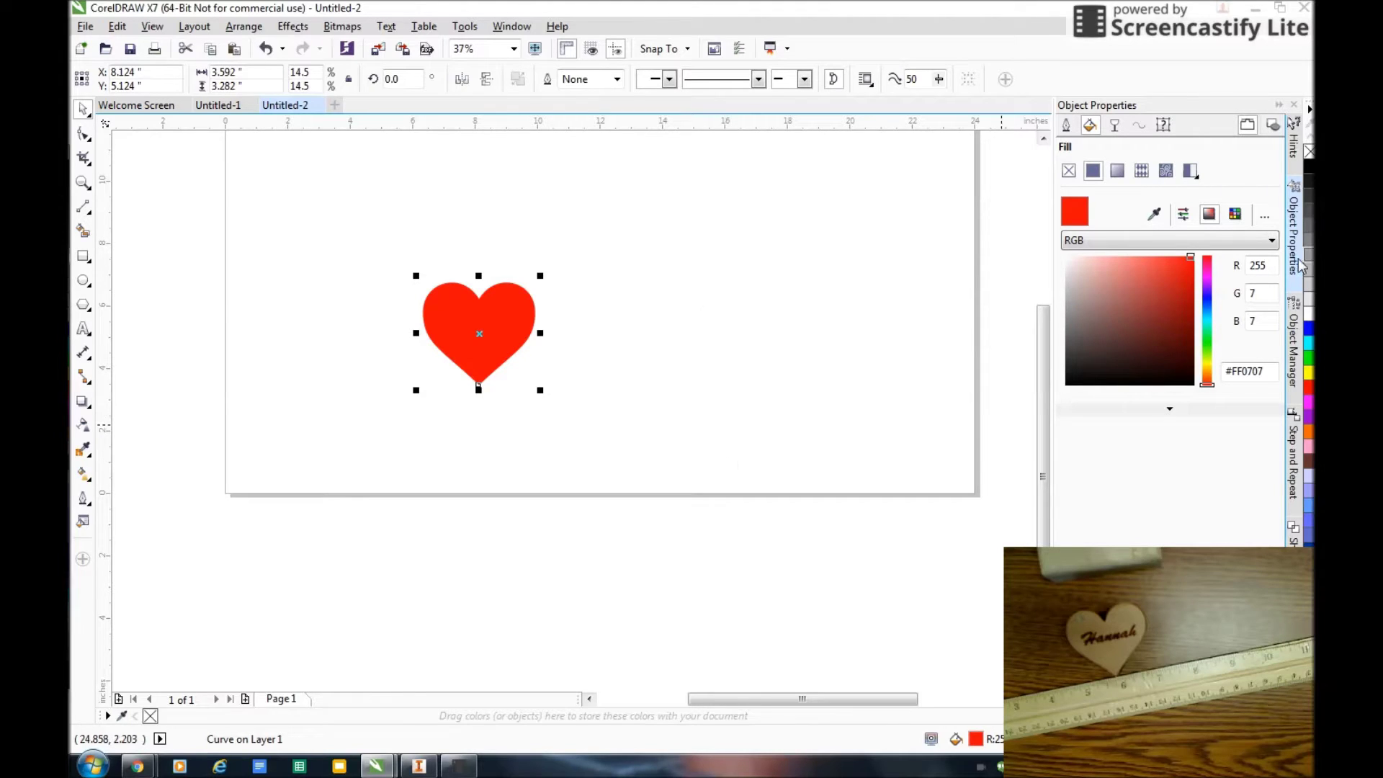
# Give the heart a red Hairline outline and No Fill.
pyautogui.click(1066, 128)
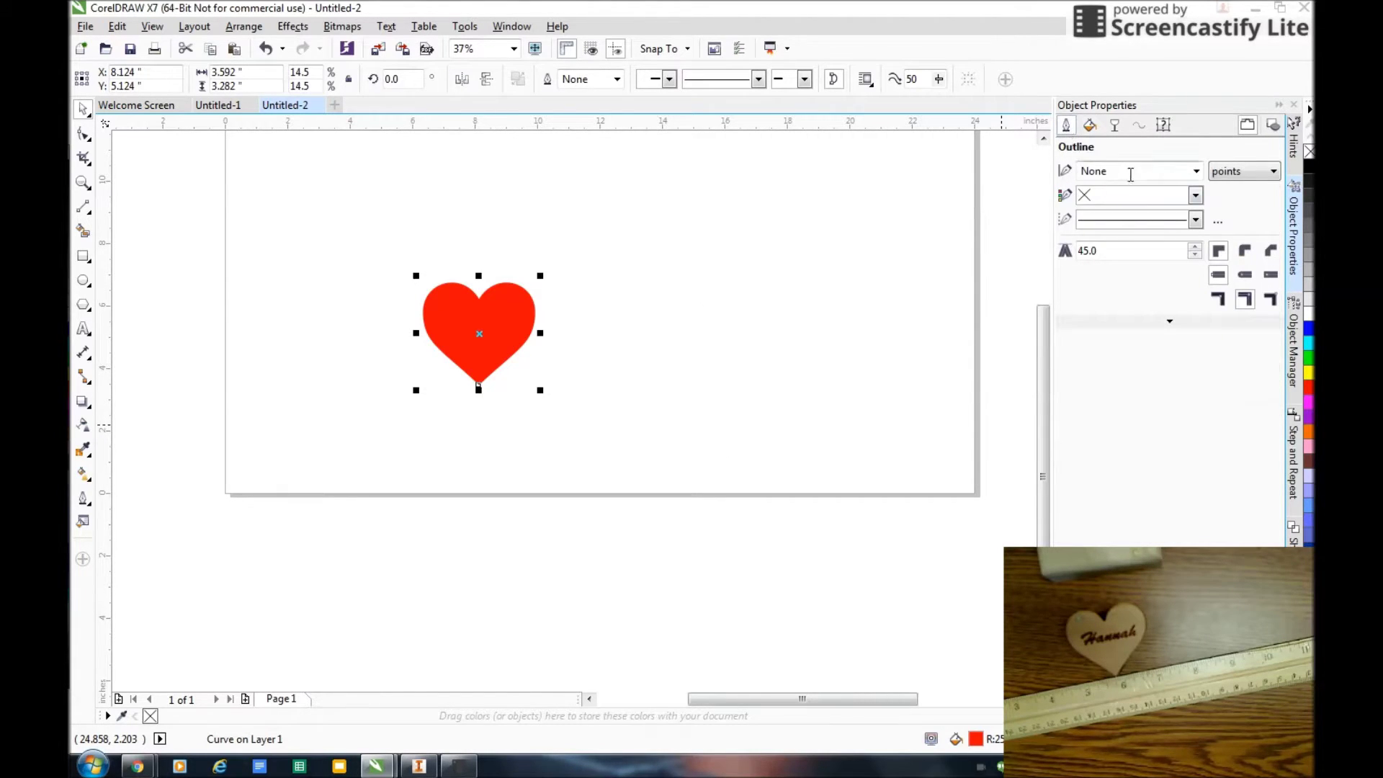
pyautogui.click(1195, 172)
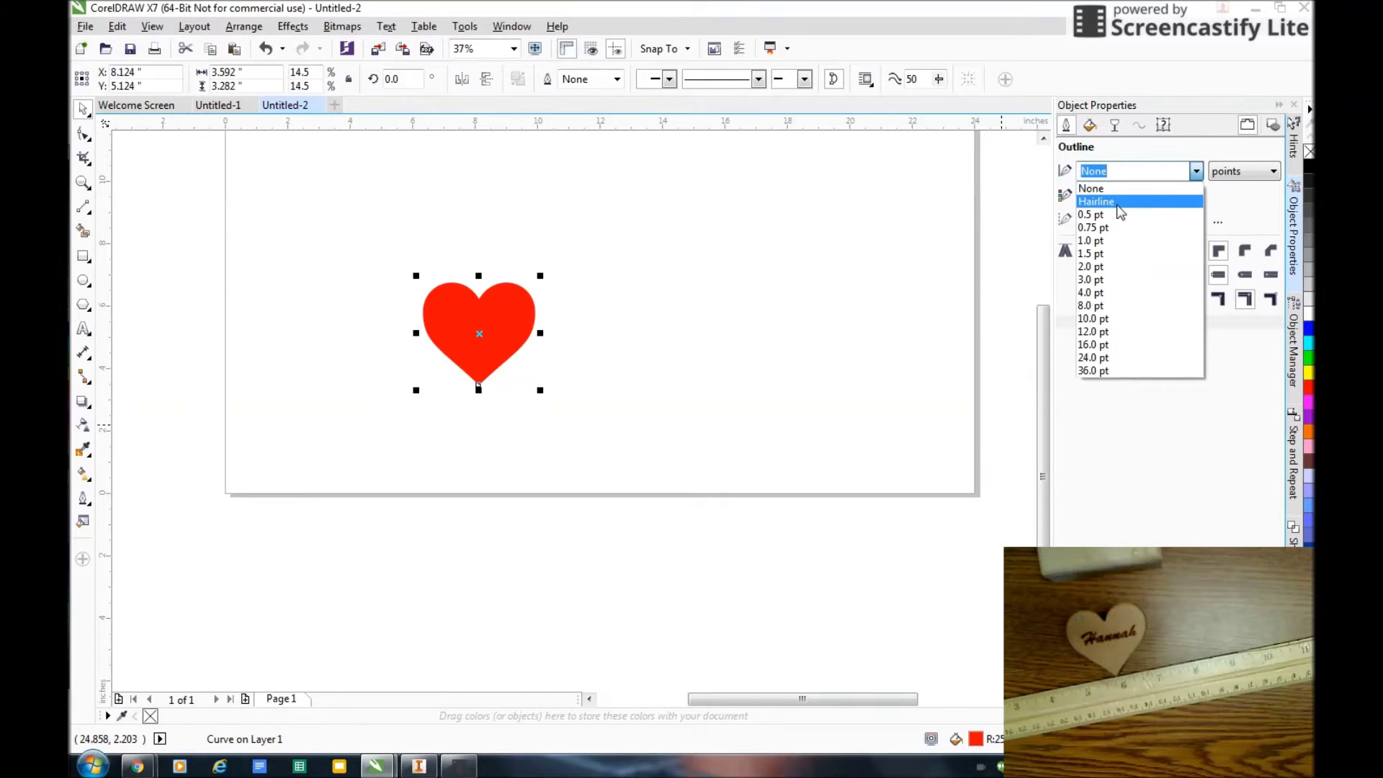
pyautogui.click(1120, 207)
pyautogui.click(1195, 196)
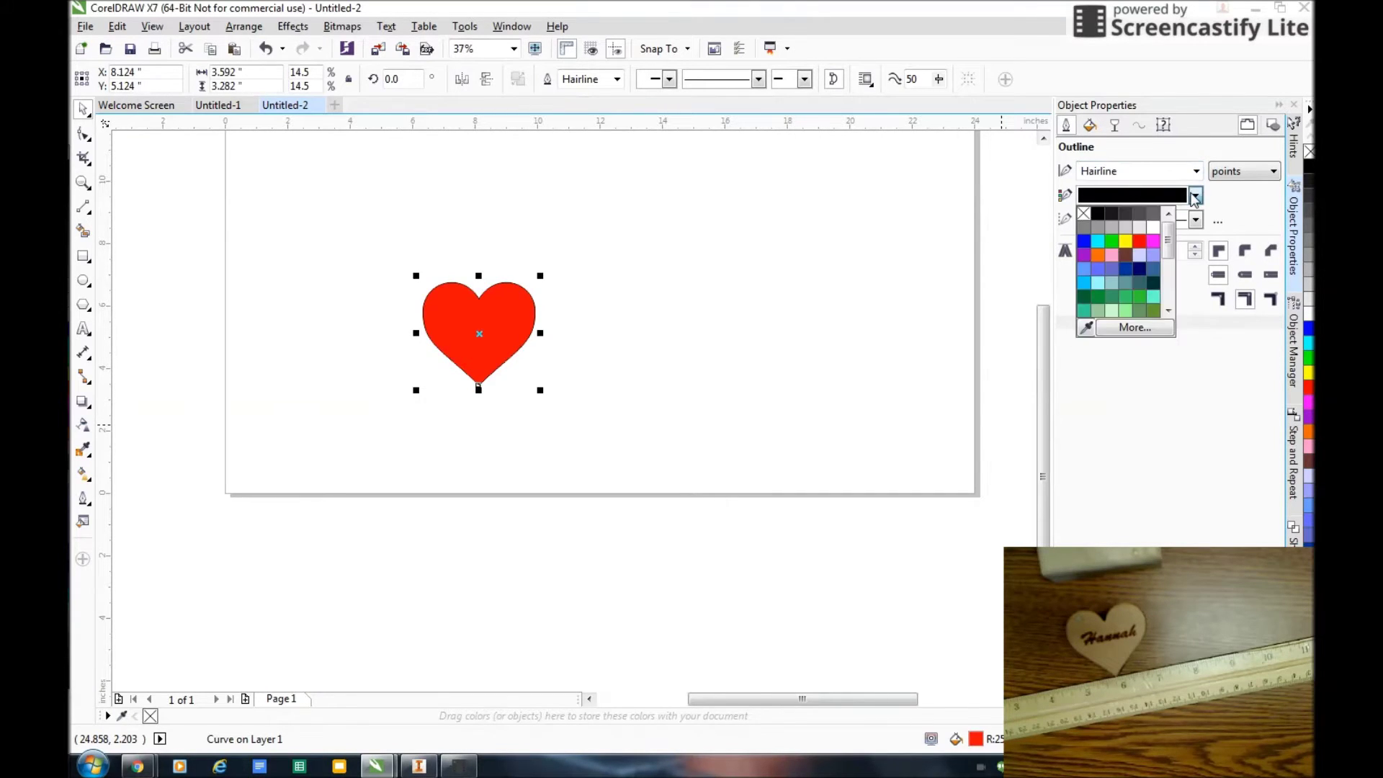
pyautogui.click(1137, 245)
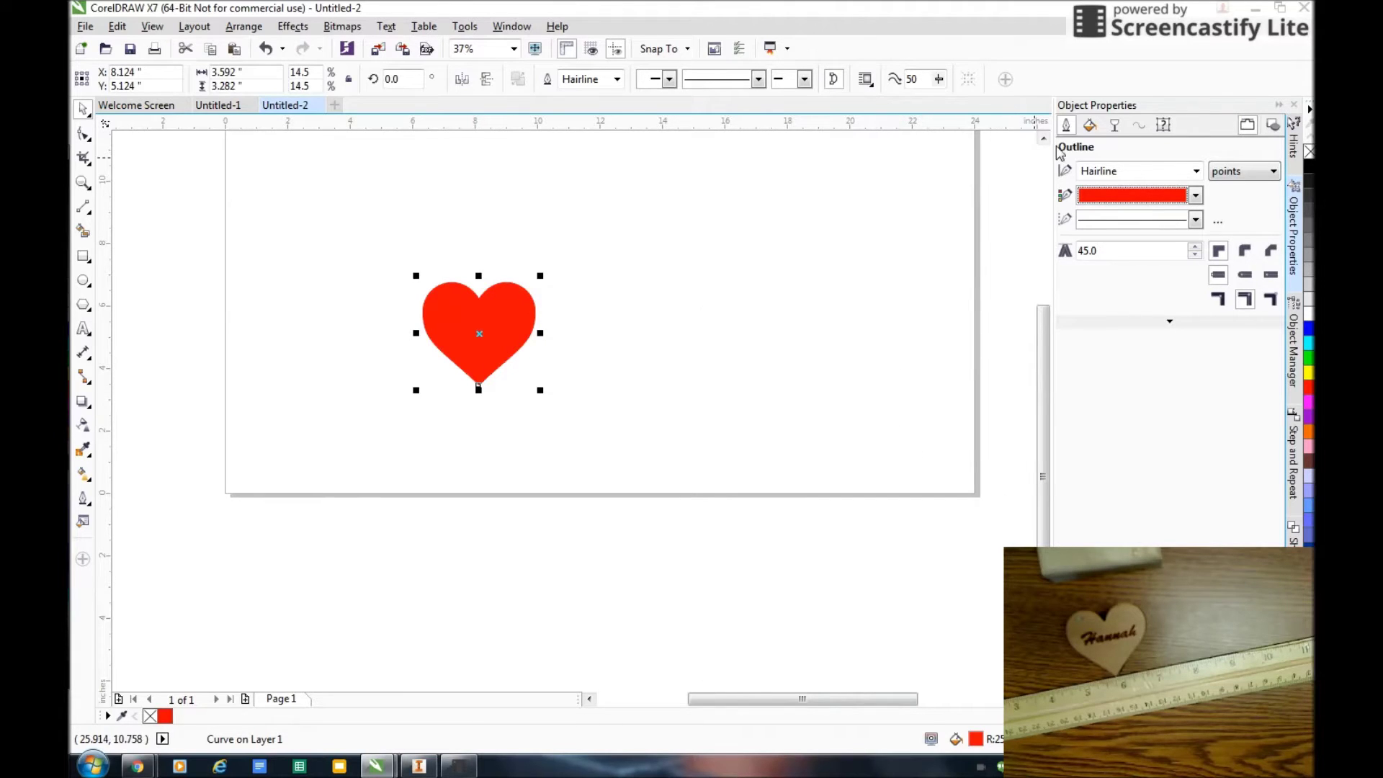
pyautogui.click(1089, 126)
pyautogui.click(1067, 171)
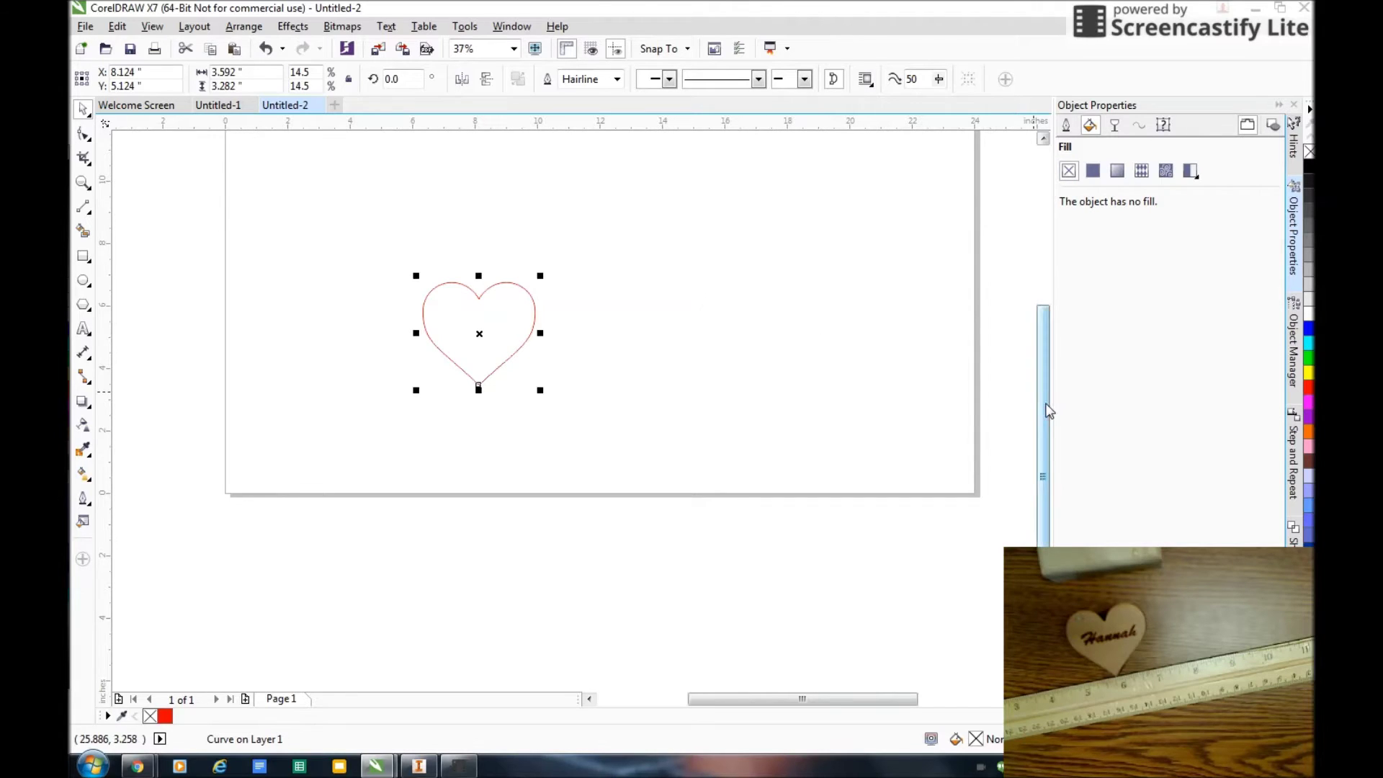
# Resize the heart to 2 by 2 inches.
pyautogui.moveTo(1042, 407); pyautogui.dragTo(1040, 327)
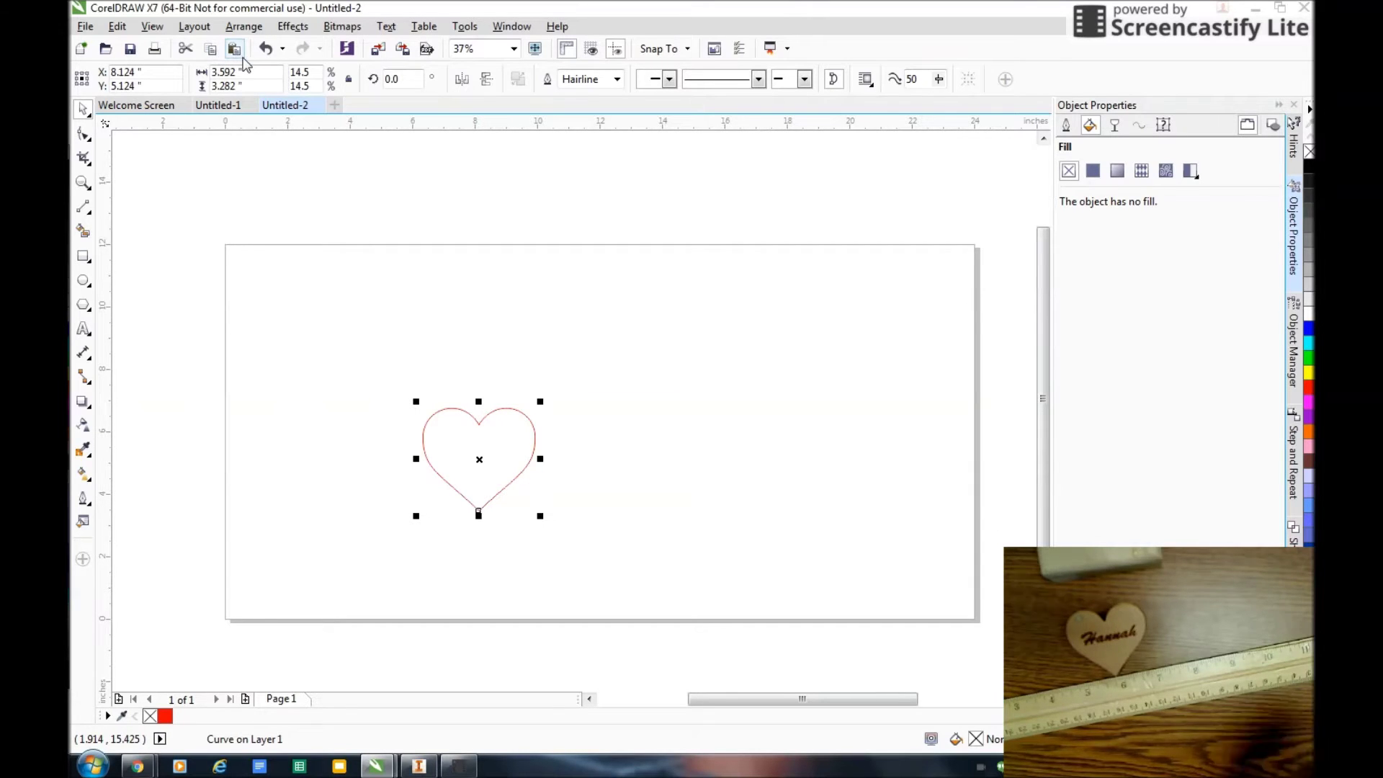
pyautogui.write('2')
pyautogui.click(214, 86)
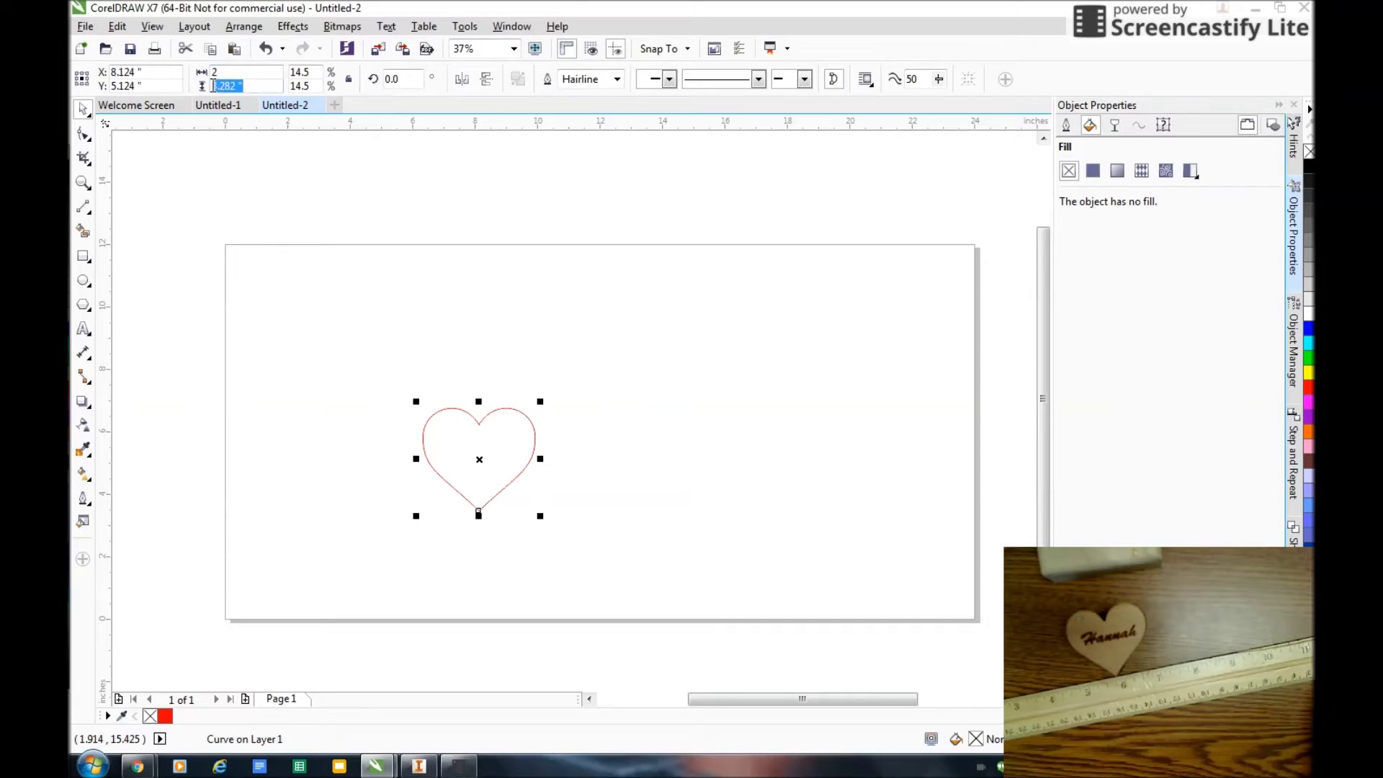
pyautogui.write('2')
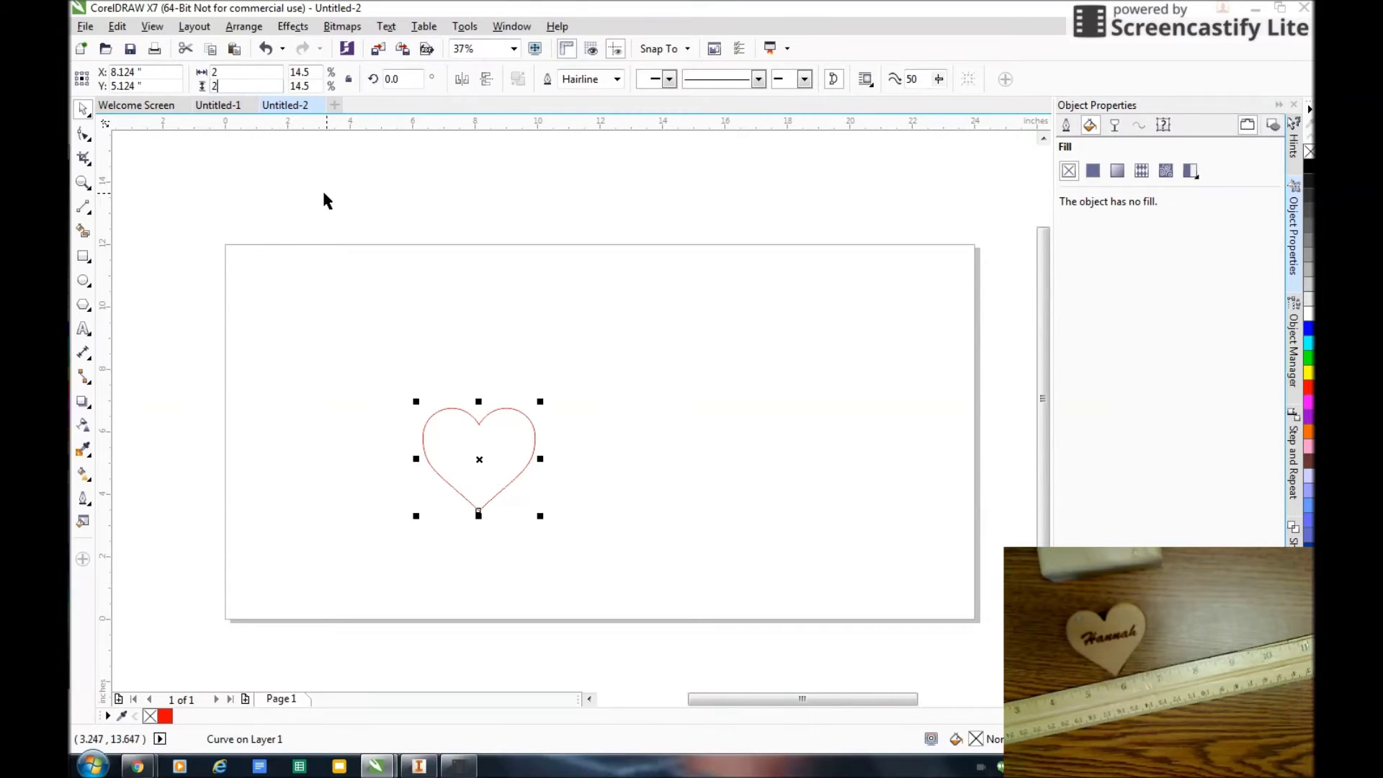
pyautogui.press('Return')
# Move the 2-inch heart toward the page's upper-left area.
pyautogui.scroll(2, 648, 461)
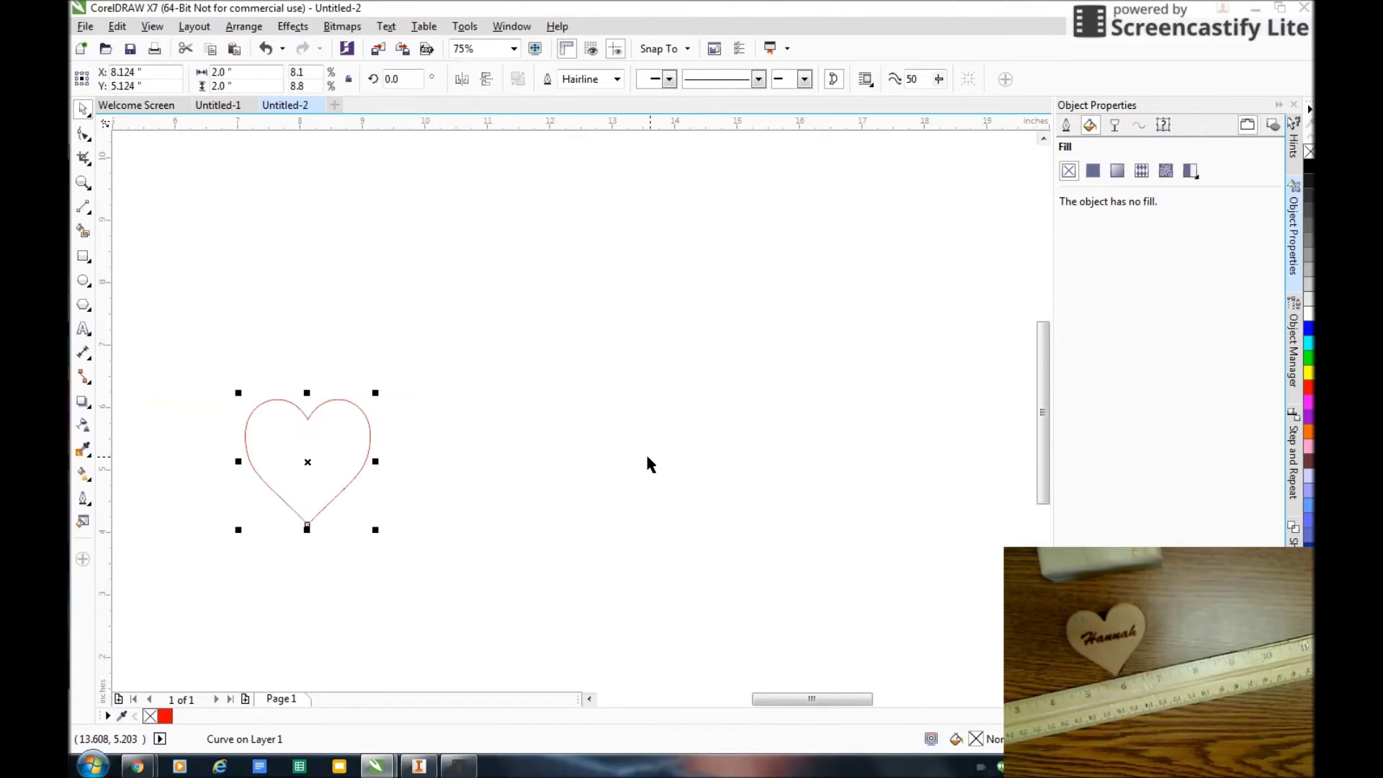
pyautogui.scroll(-2, 647, 463)
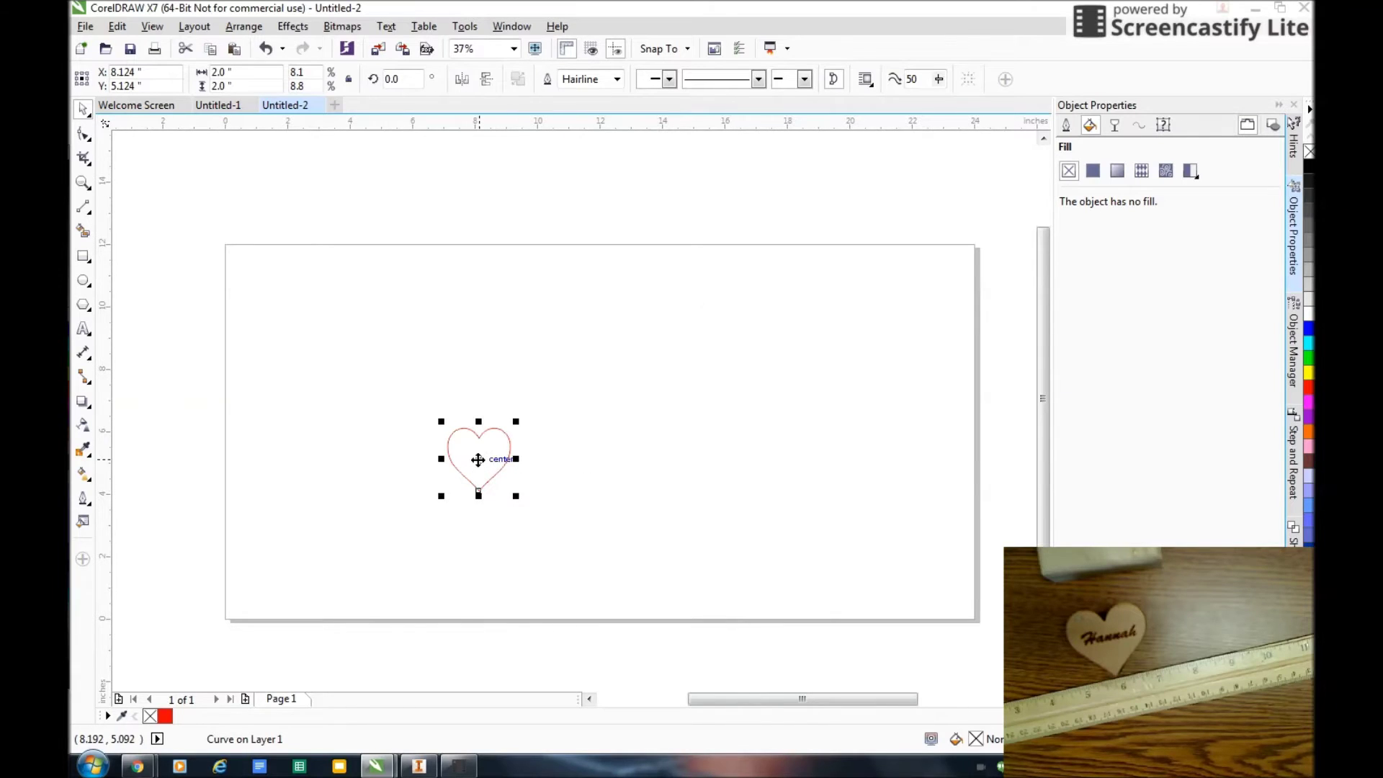
pyautogui.moveTo(477, 459); pyautogui.dragTo(313, 303)
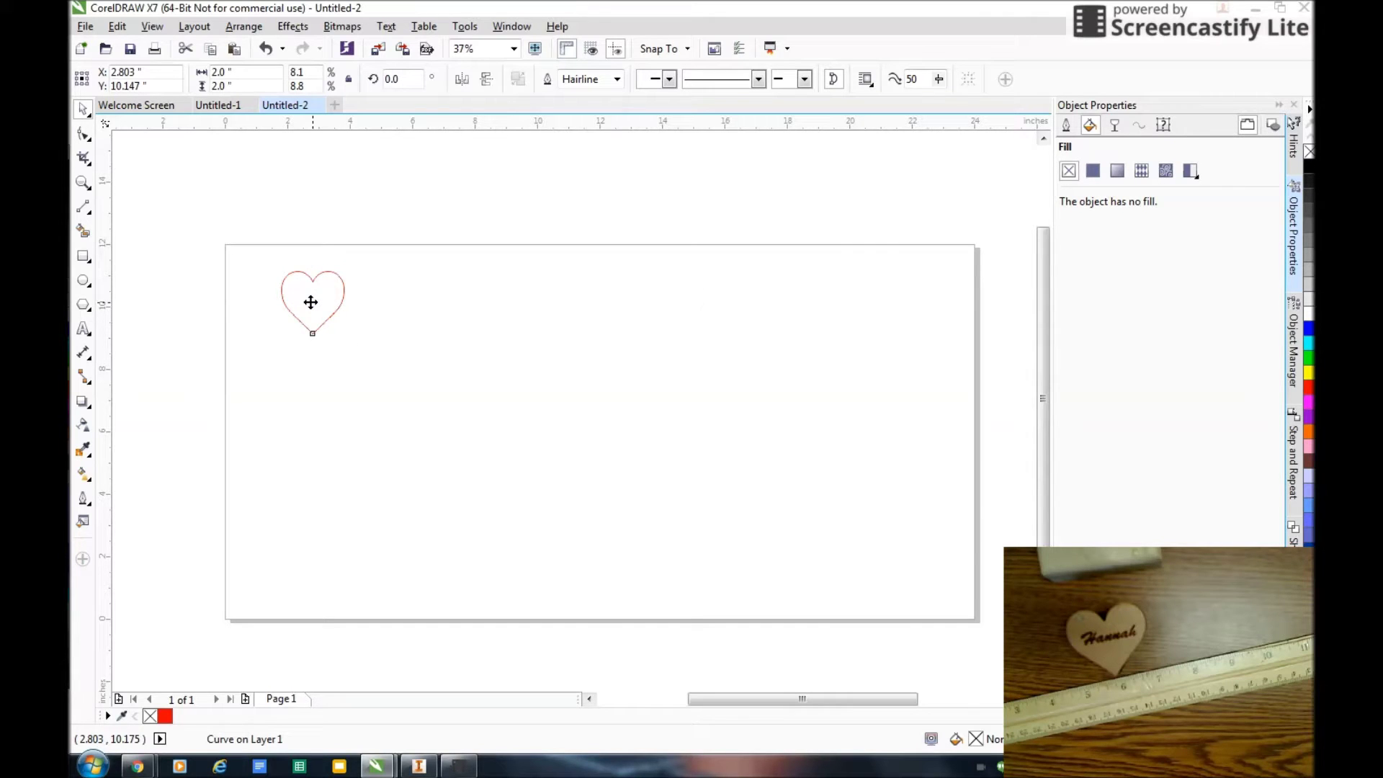
pyautogui.moveTo(310, 302); pyautogui.dragTo(388, 347)
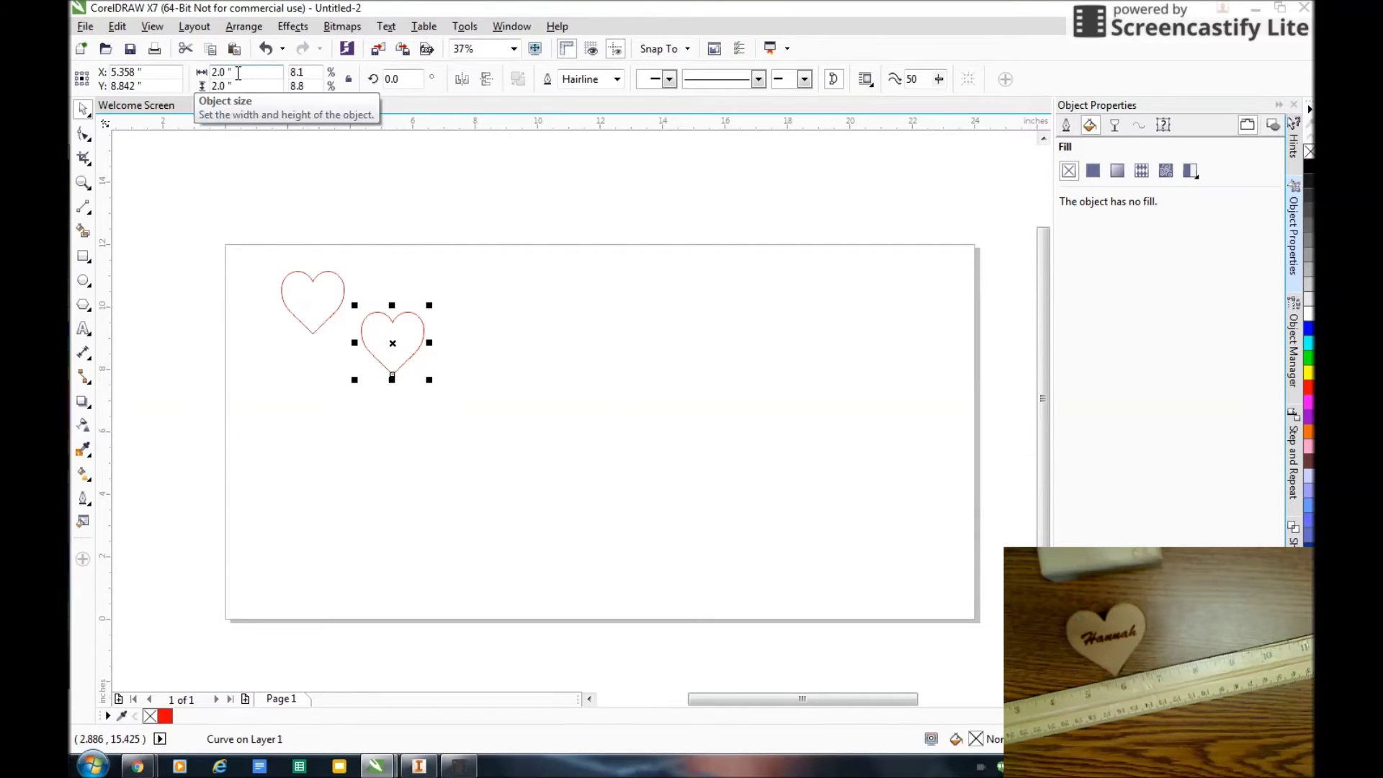
# Size a heart copy to 1.7 by 1.7 inches and centre it inside the original.
pyautogui.moveTo(238, 73); pyautogui.dragTo(226, 73)
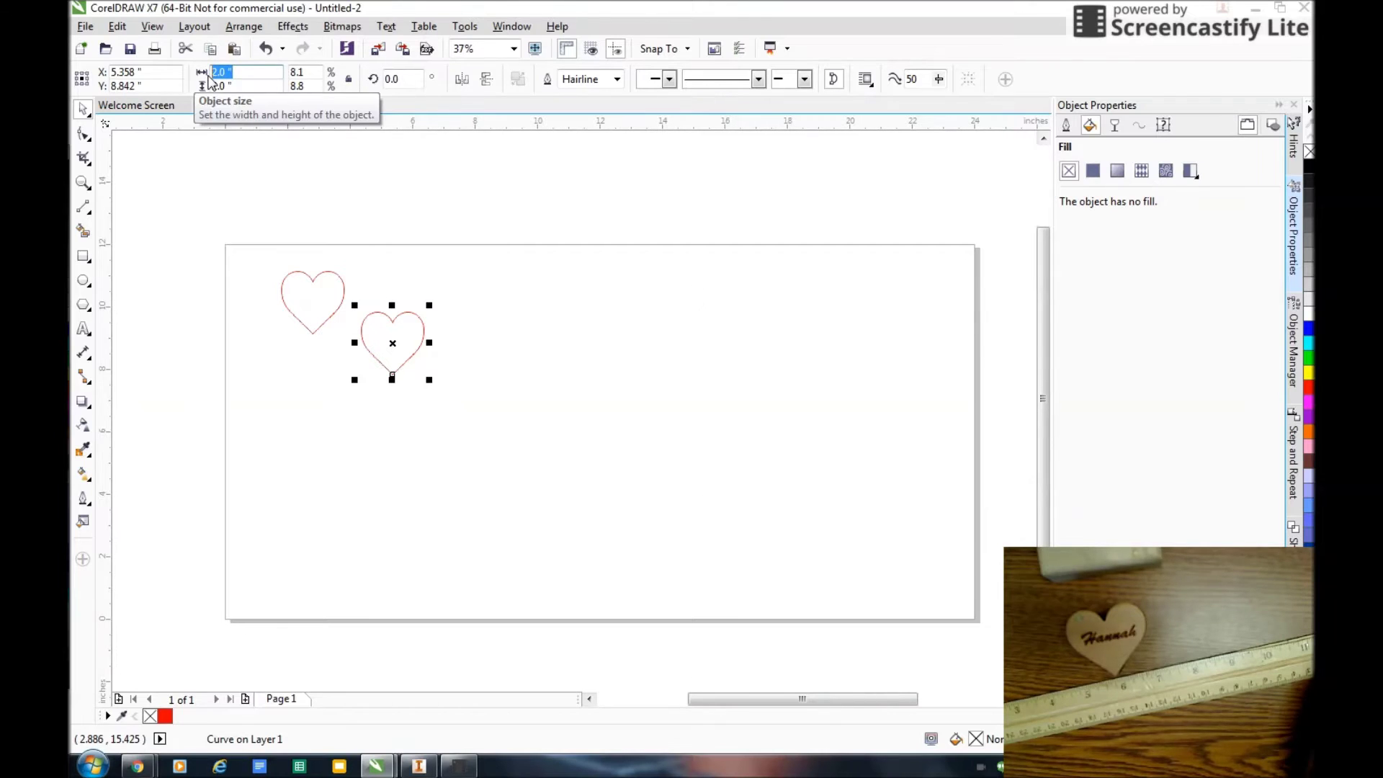
pyautogui.write('1.7')
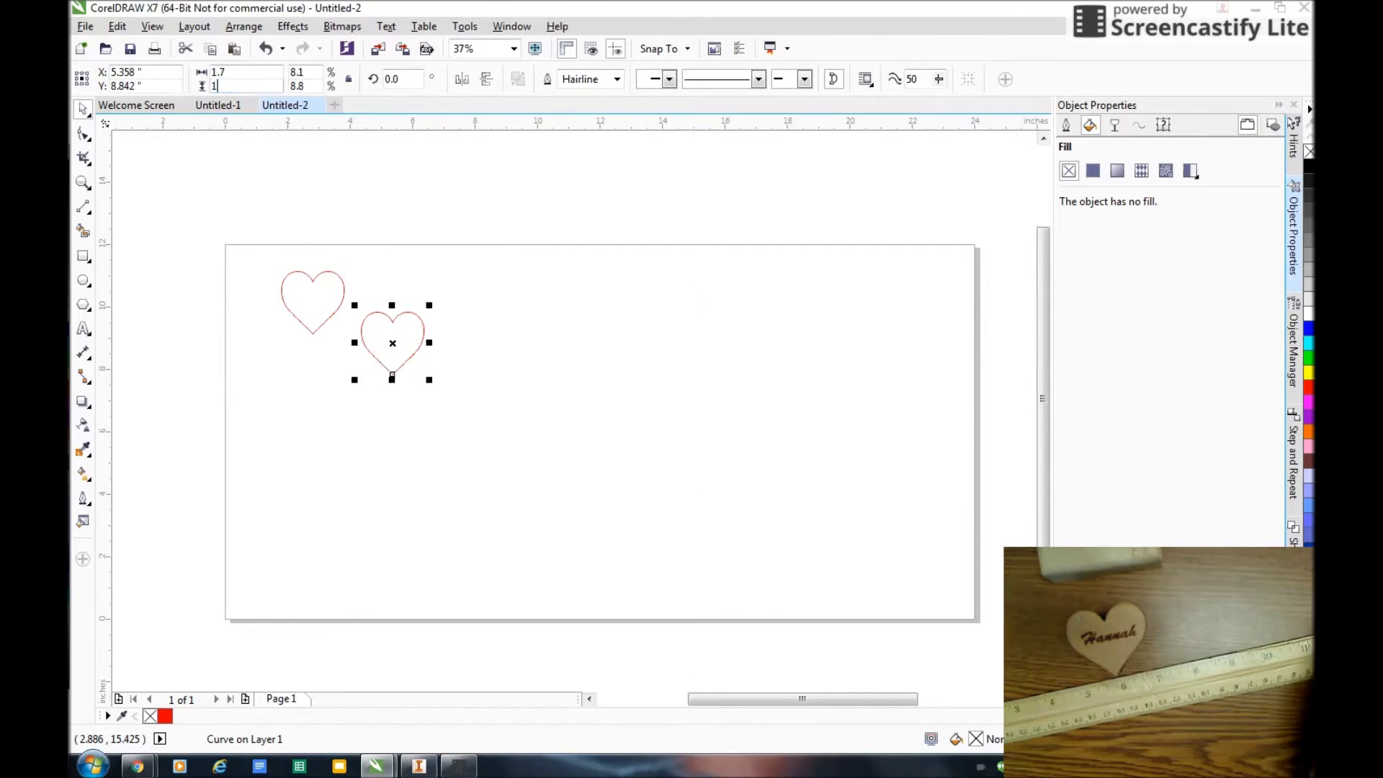
pyautogui.write('1.')
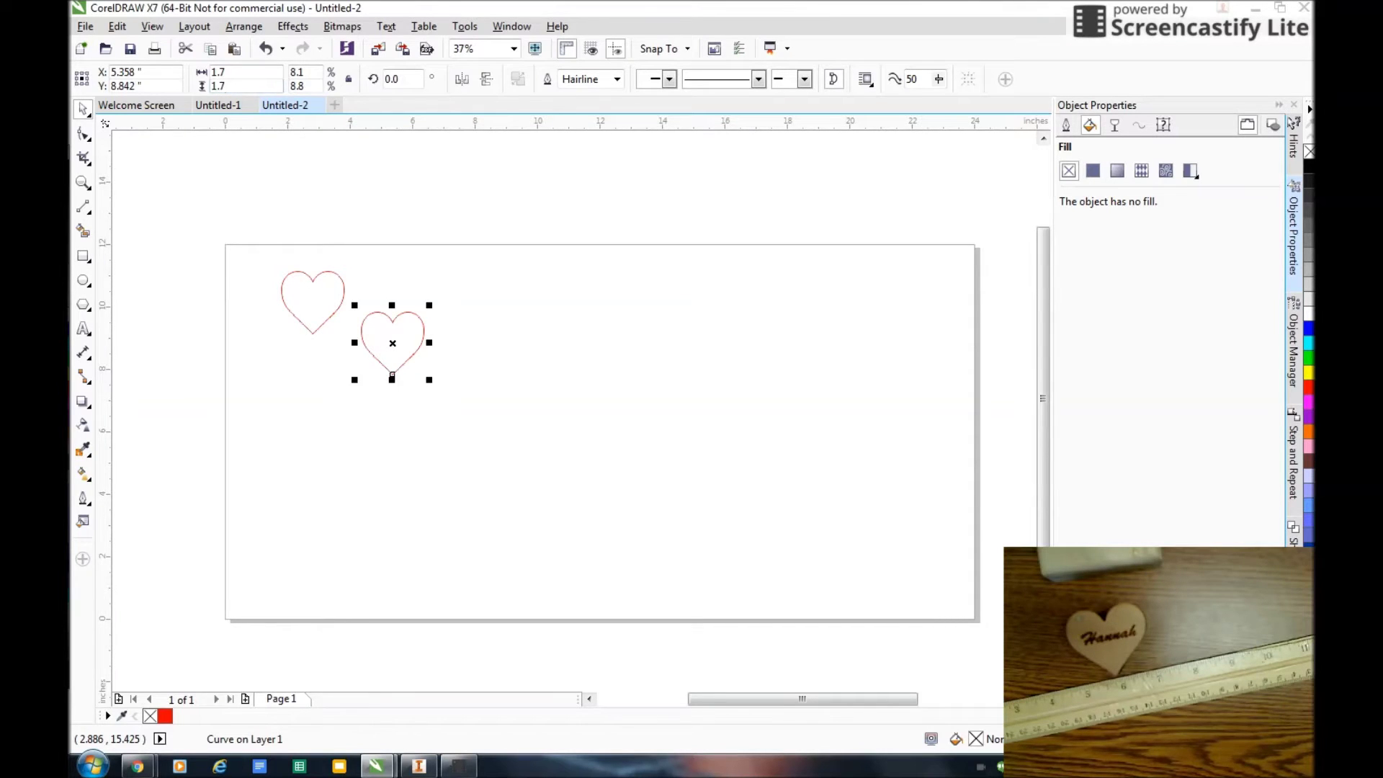
pyautogui.write('7')
pyautogui.press('Return')
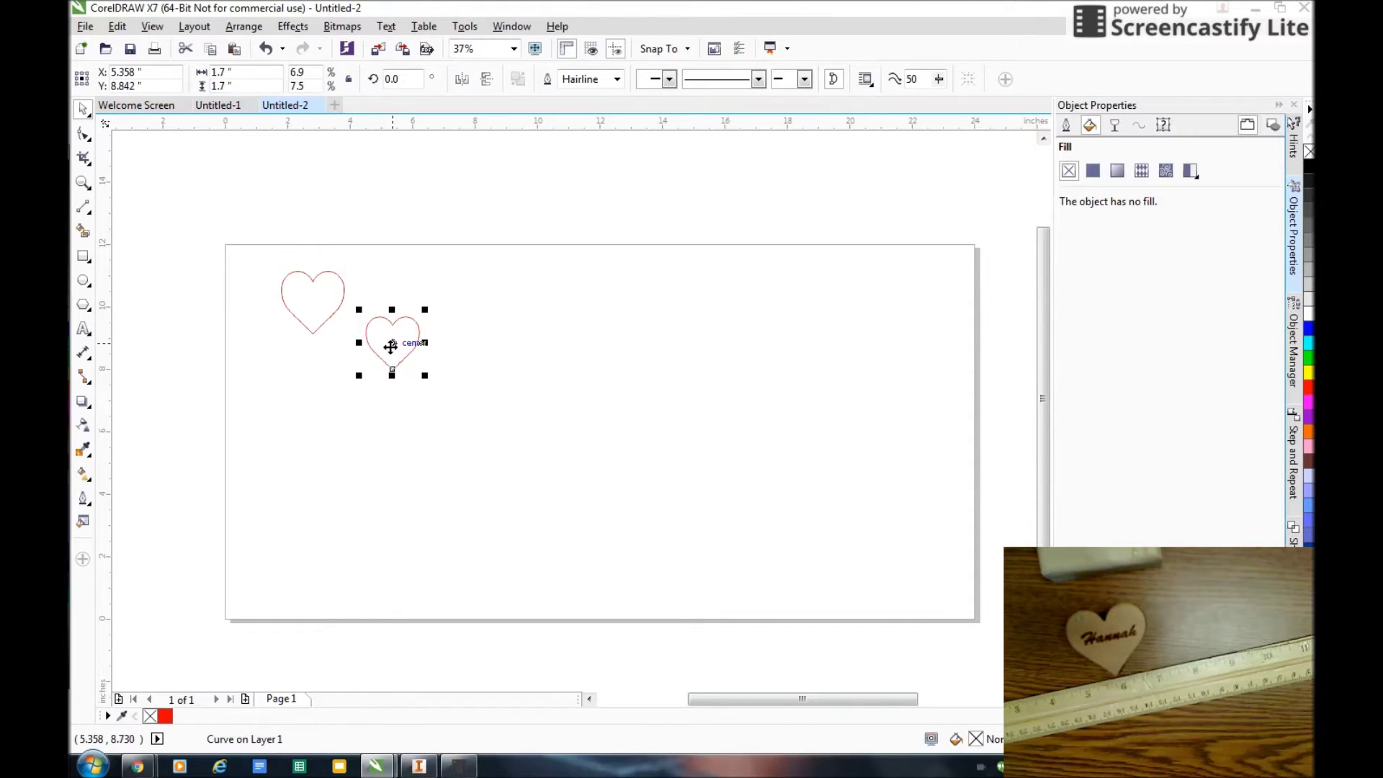
pyautogui.moveTo(387, 340); pyautogui.dragTo(312, 303)
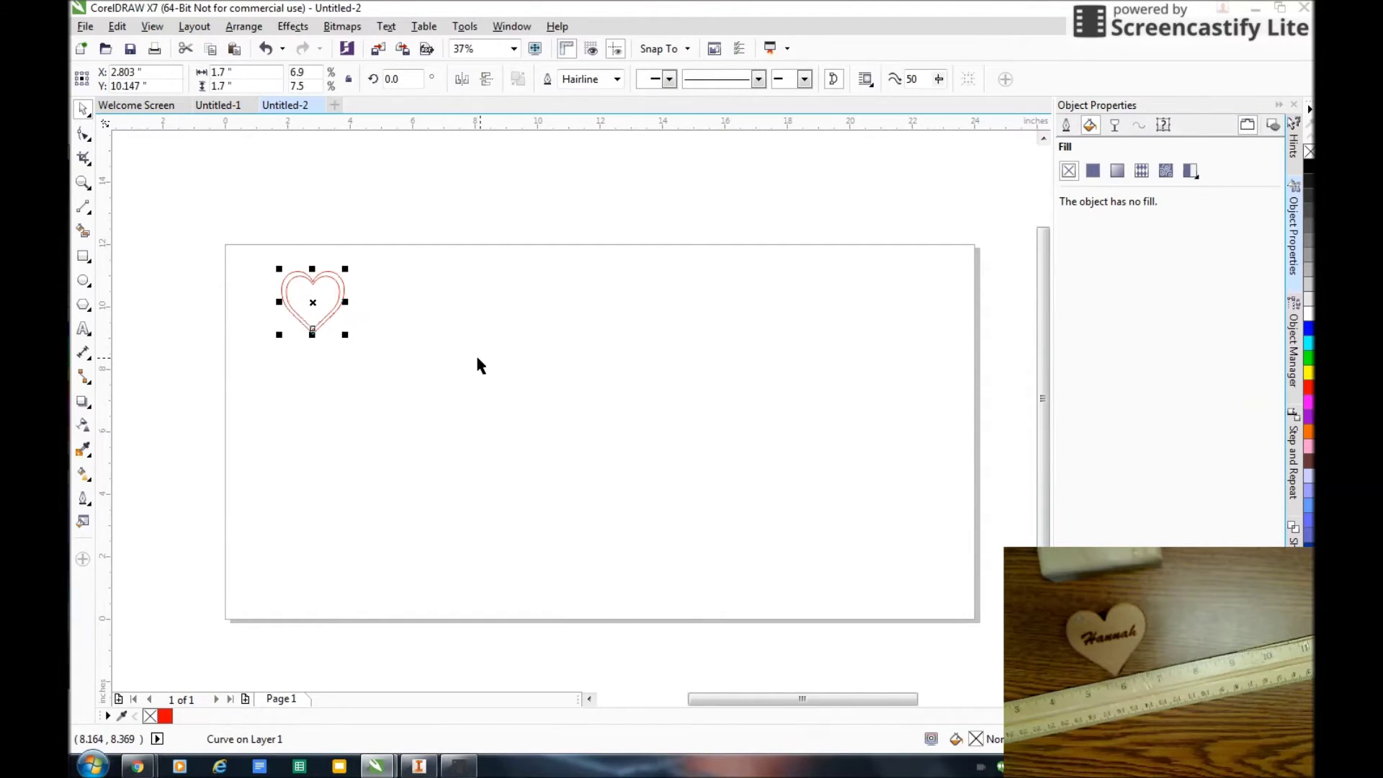
pyautogui.scroll(-1, 477, 359)
pyautogui.scroll(1, 477, 358)
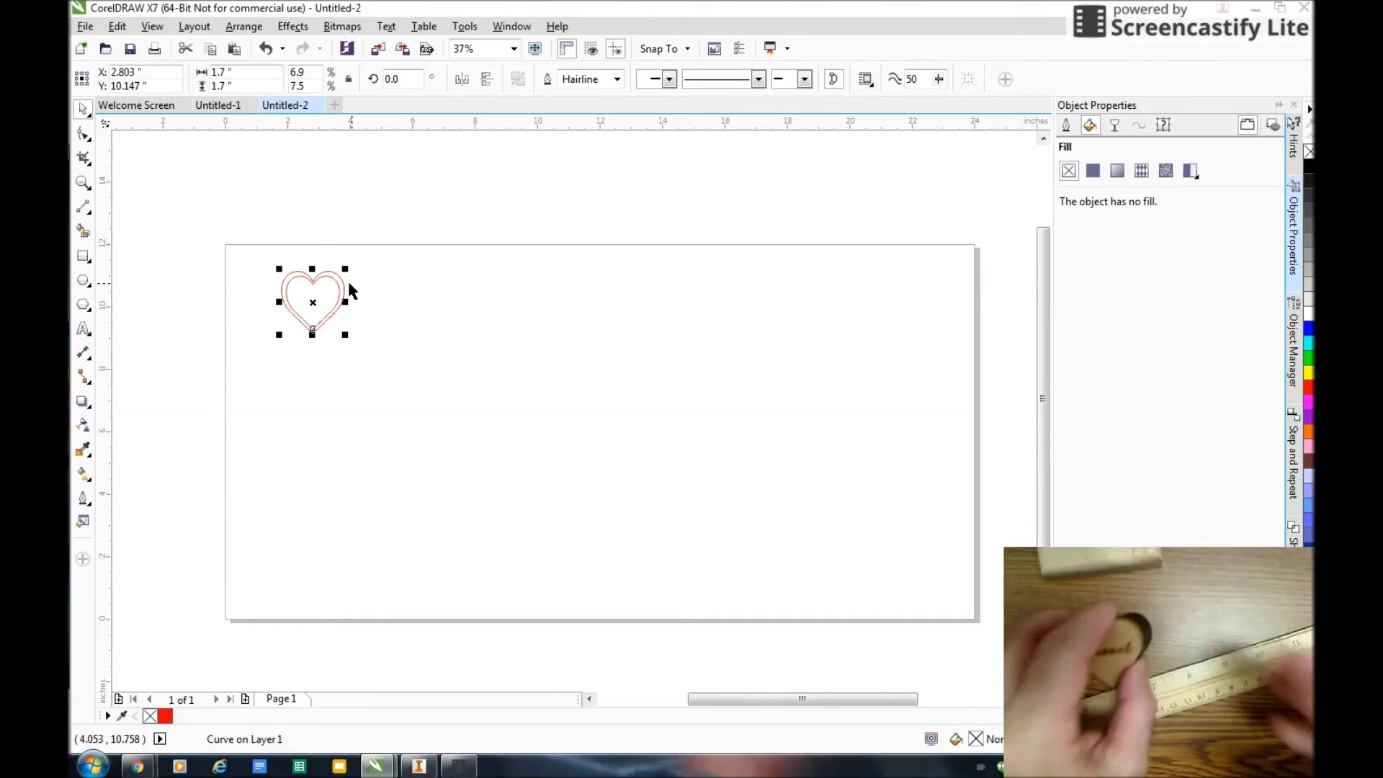
# Draw a small ellipse to the right of the double heart.
pyautogui.scroll(1, 442, 451)
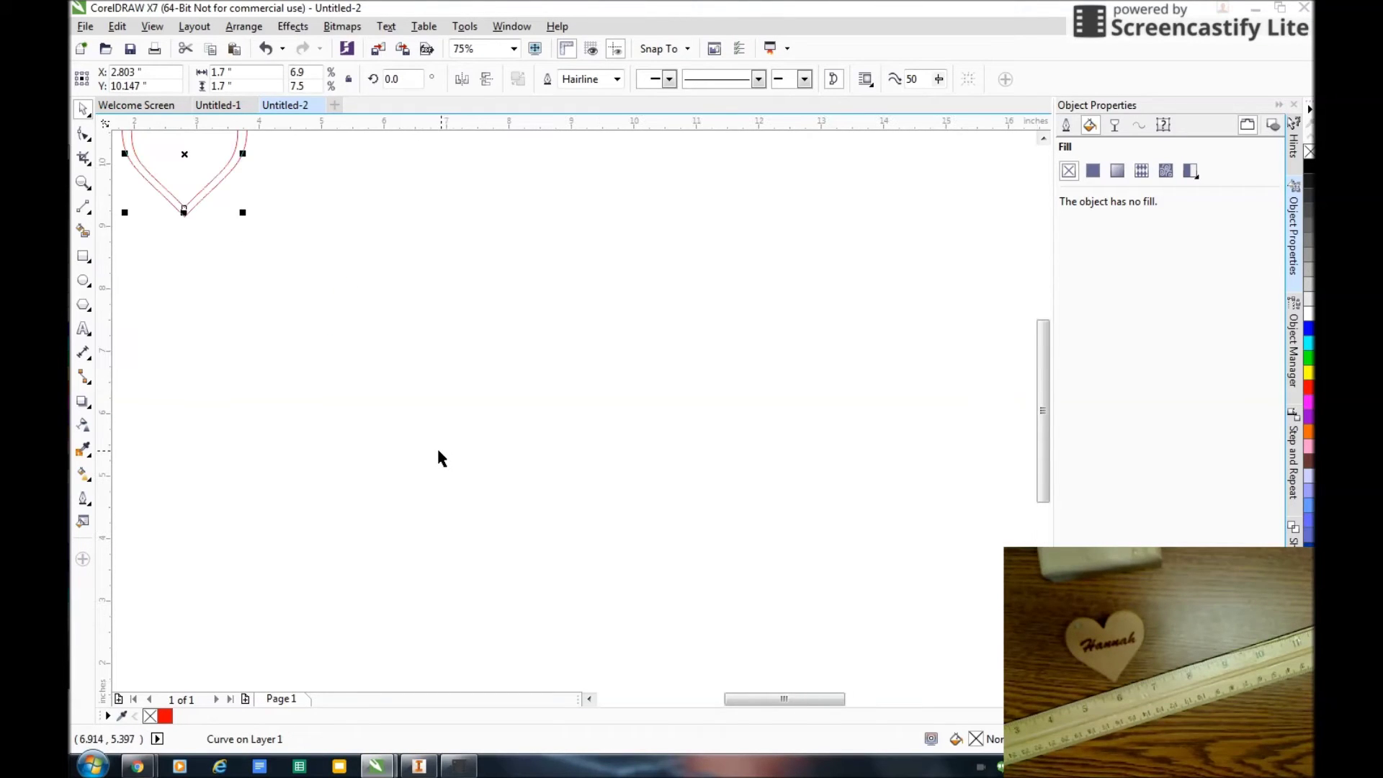
pyautogui.moveTo(1038, 377); pyautogui.dragTo(1034, 312)
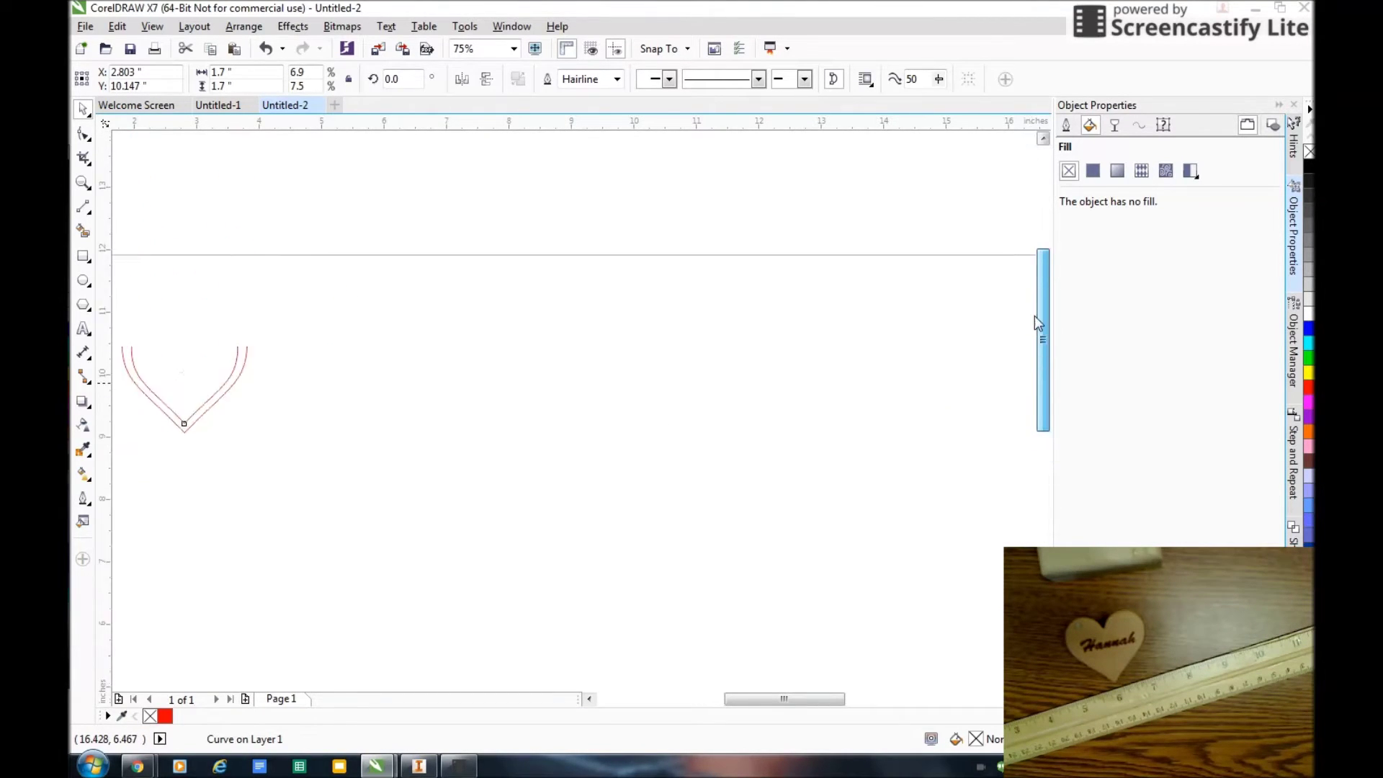
pyautogui.moveTo(785, 697); pyautogui.dragTo(746, 699)
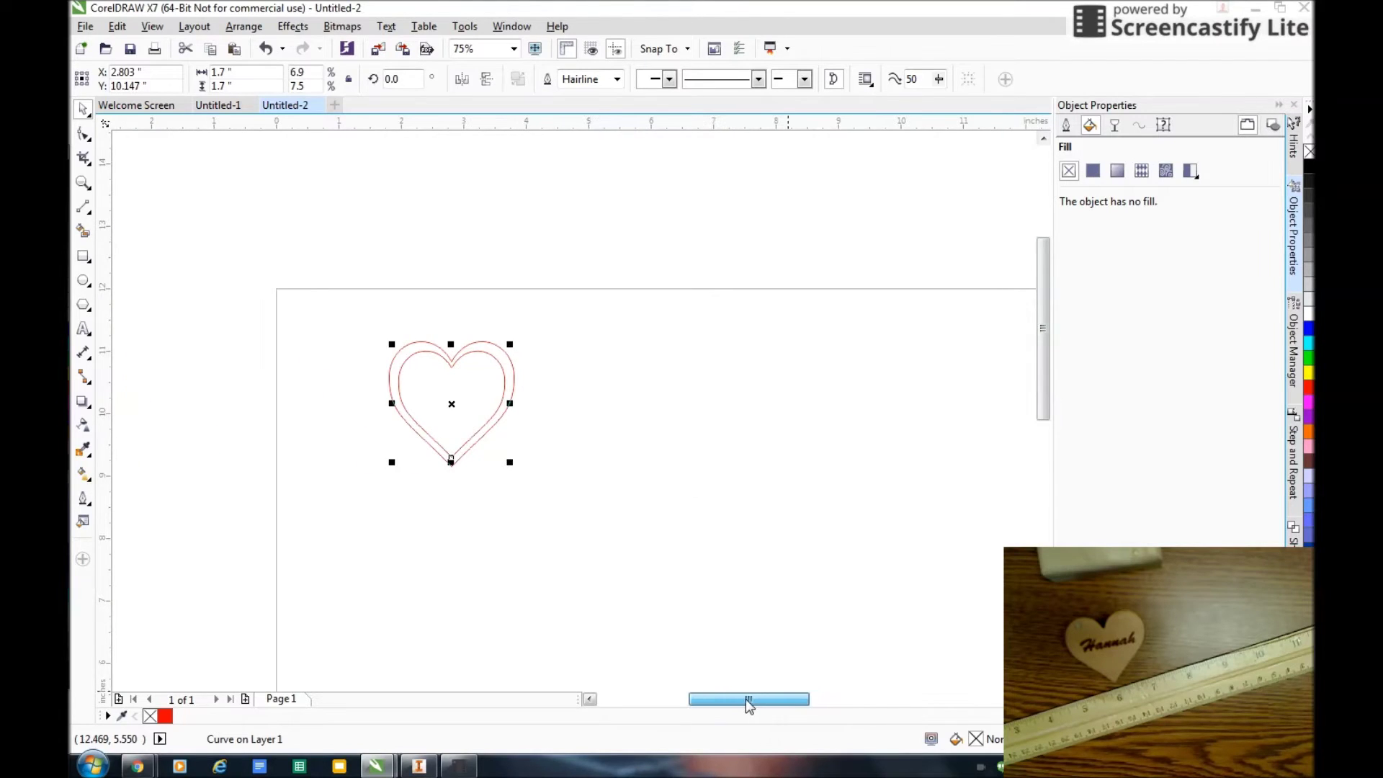
pyautogui.click(84, 281)
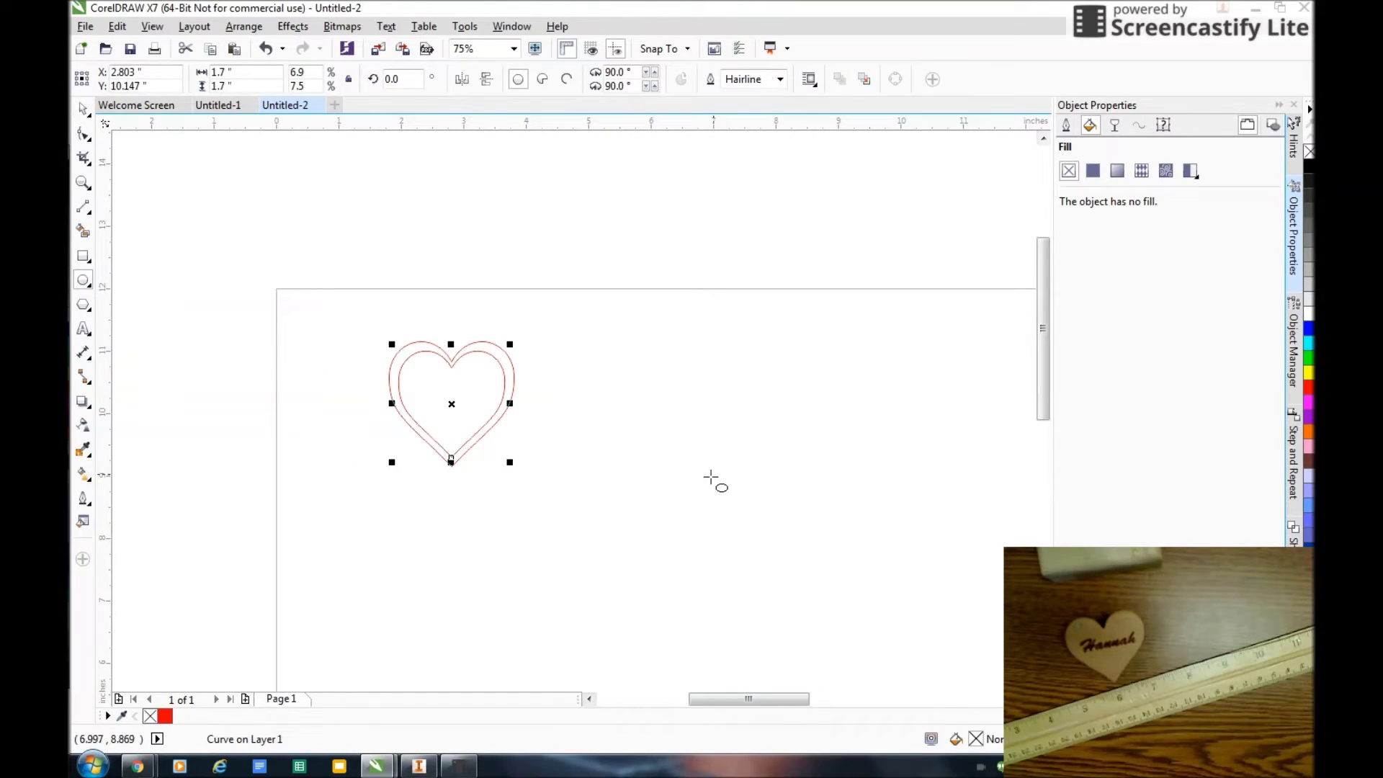
pyautogui.moveTo(707, 435); pyautogui.dragTo(743, 479)
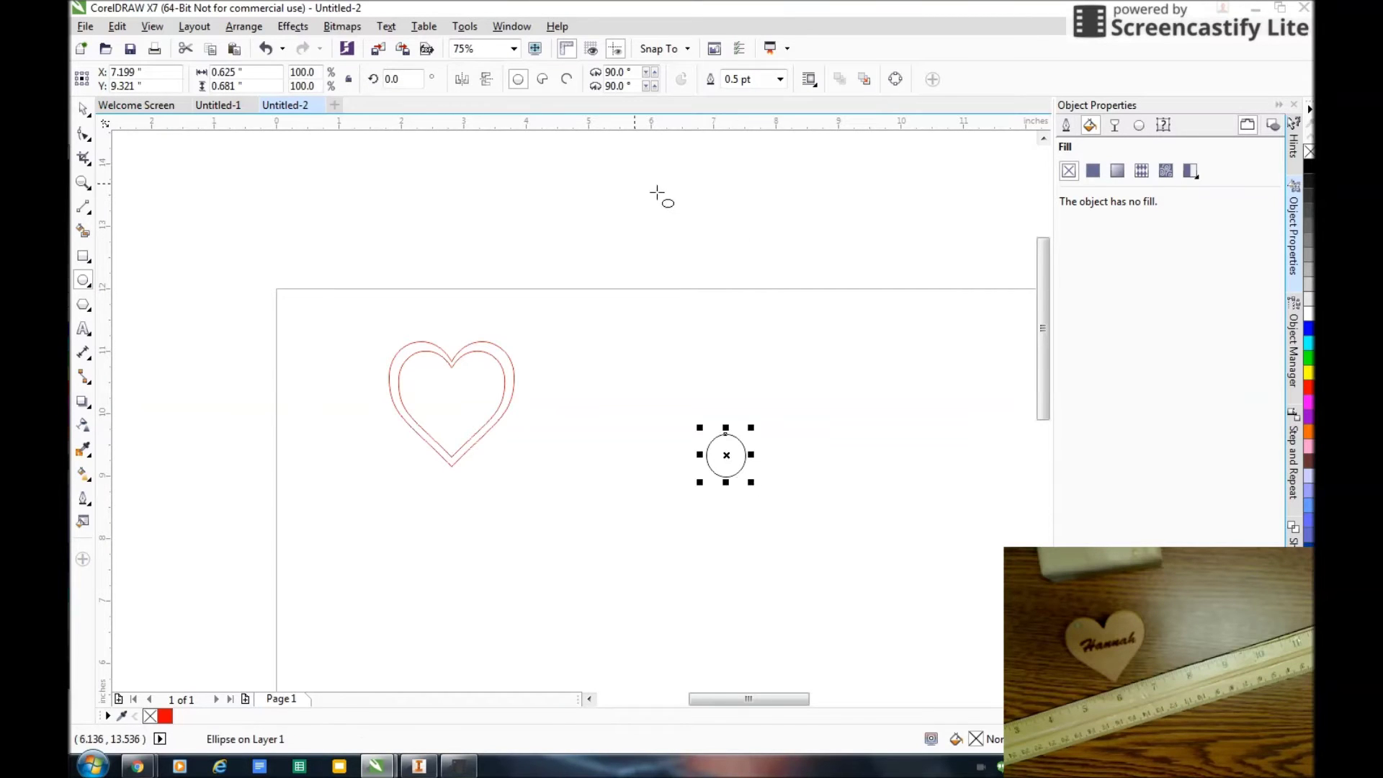
# Size the circle to 0.13 by 0.13 inches.
pyautogui.click(250, 75)
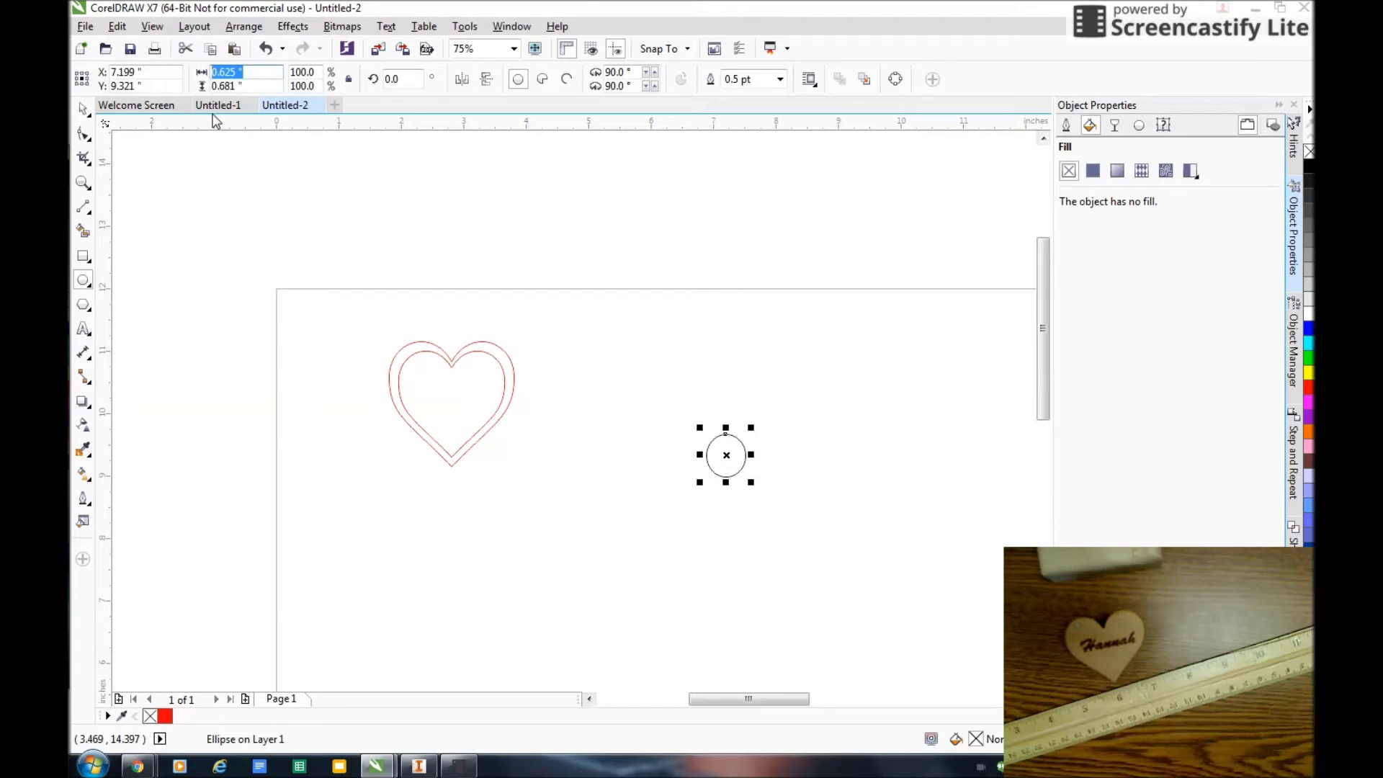
pyautogui.write('.13')
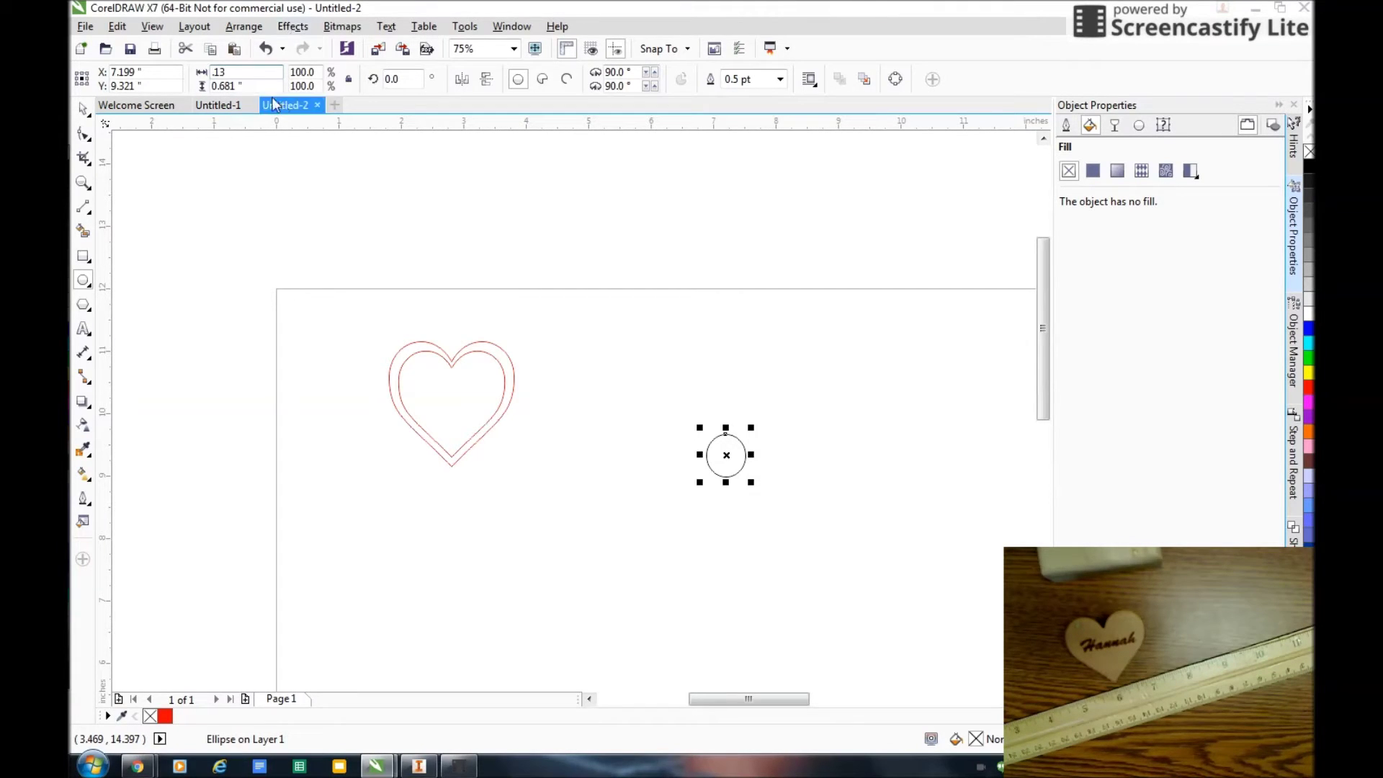
pyautogui.press('Tab')
pyautogui.write('.1')
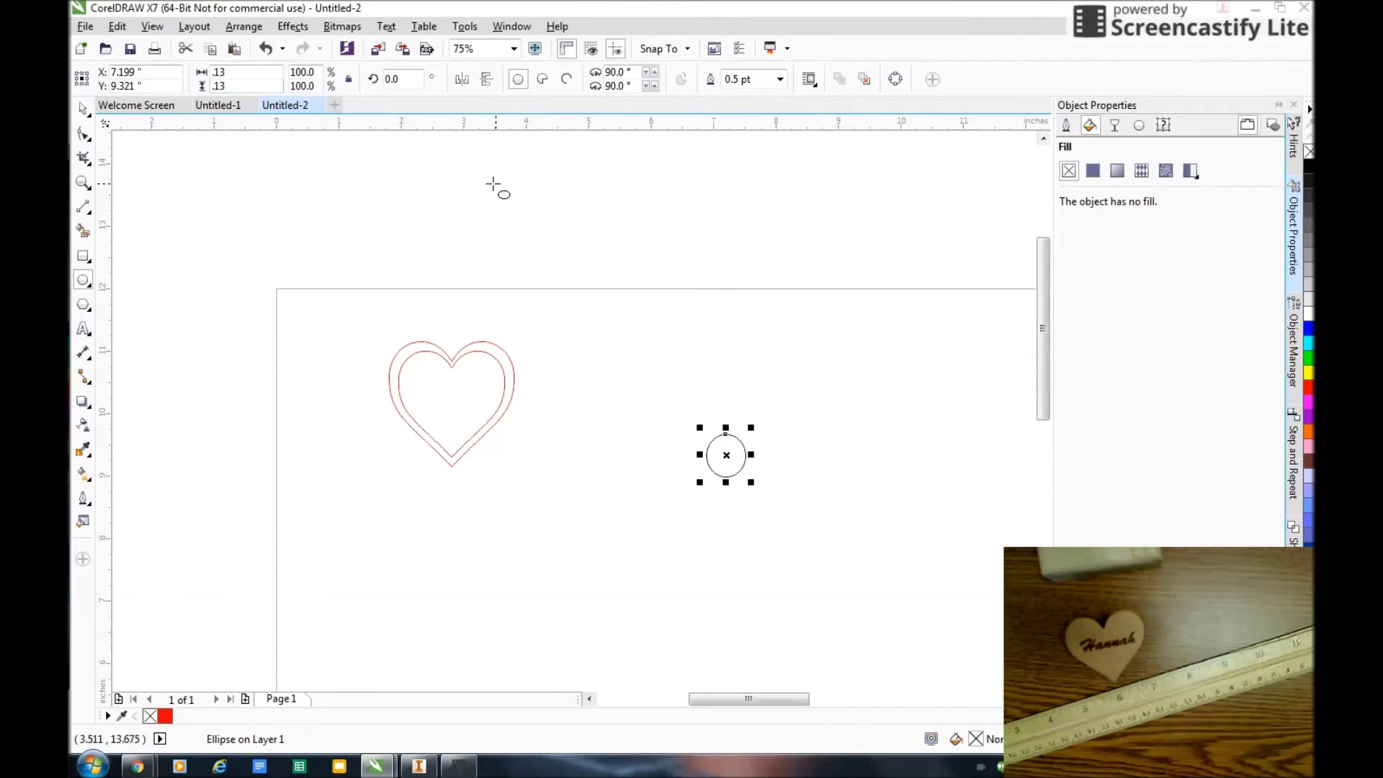
pyautogui.write('3')
pyautogui.press('Return')
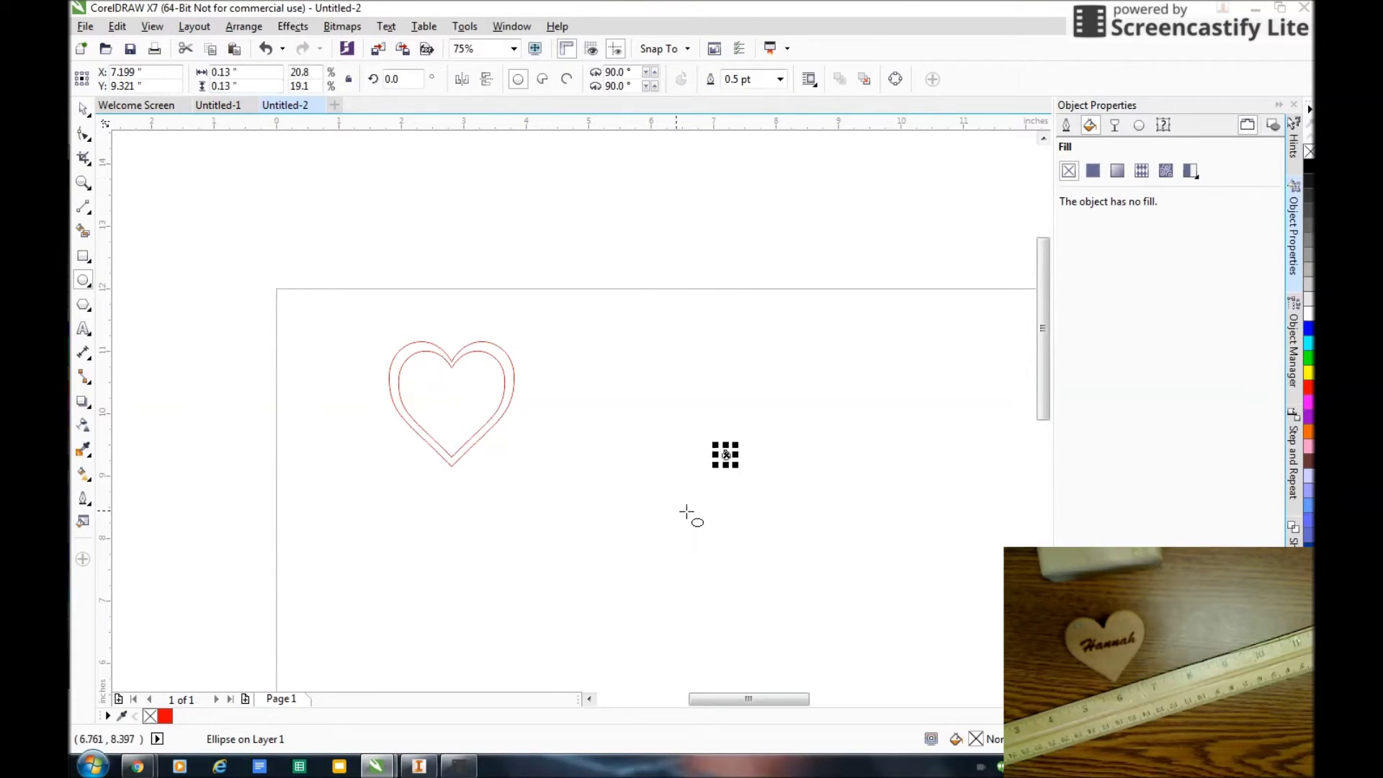
pyautogui.scroll(2, 520, 468)
pyautogui.scroll(-2, 842, 423)
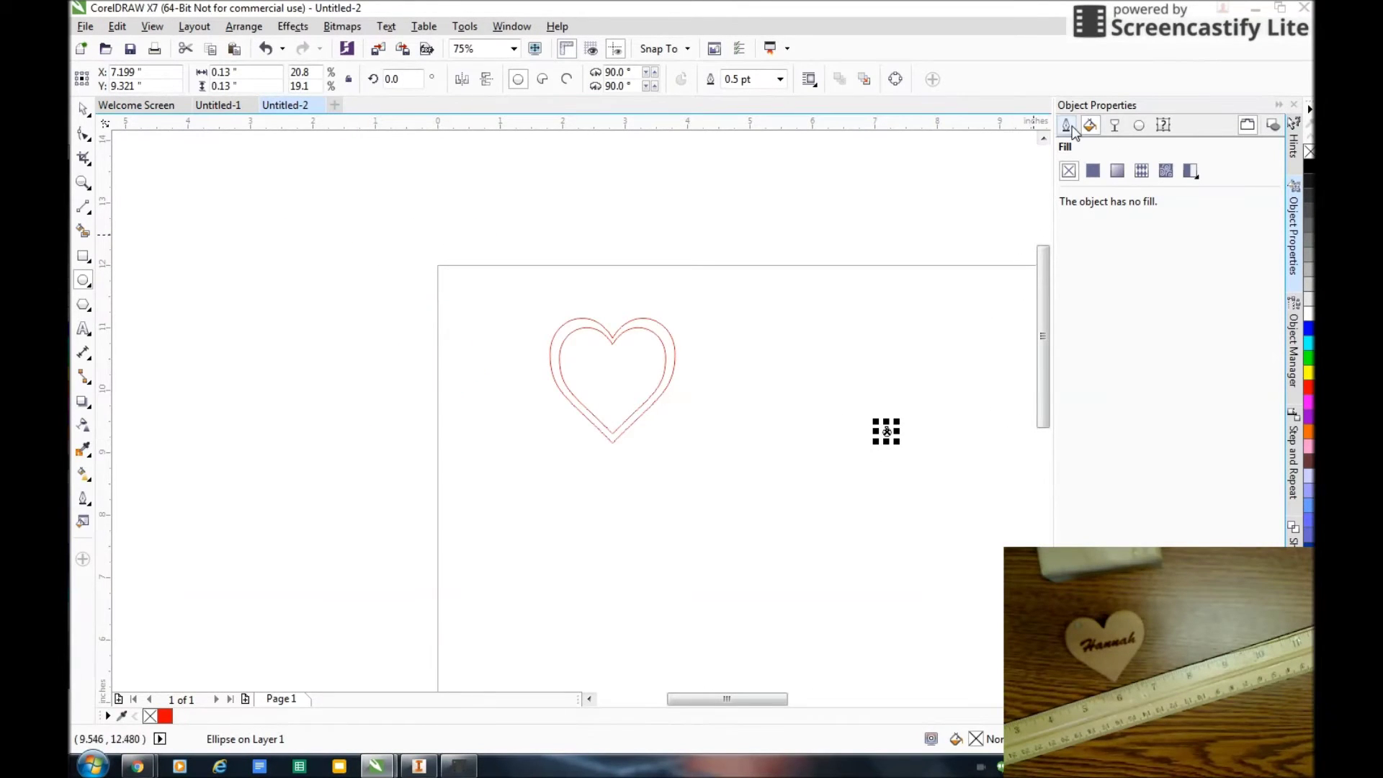
# Give the small circle a red Hairline outline.
pyautogui.click(1068, 128)
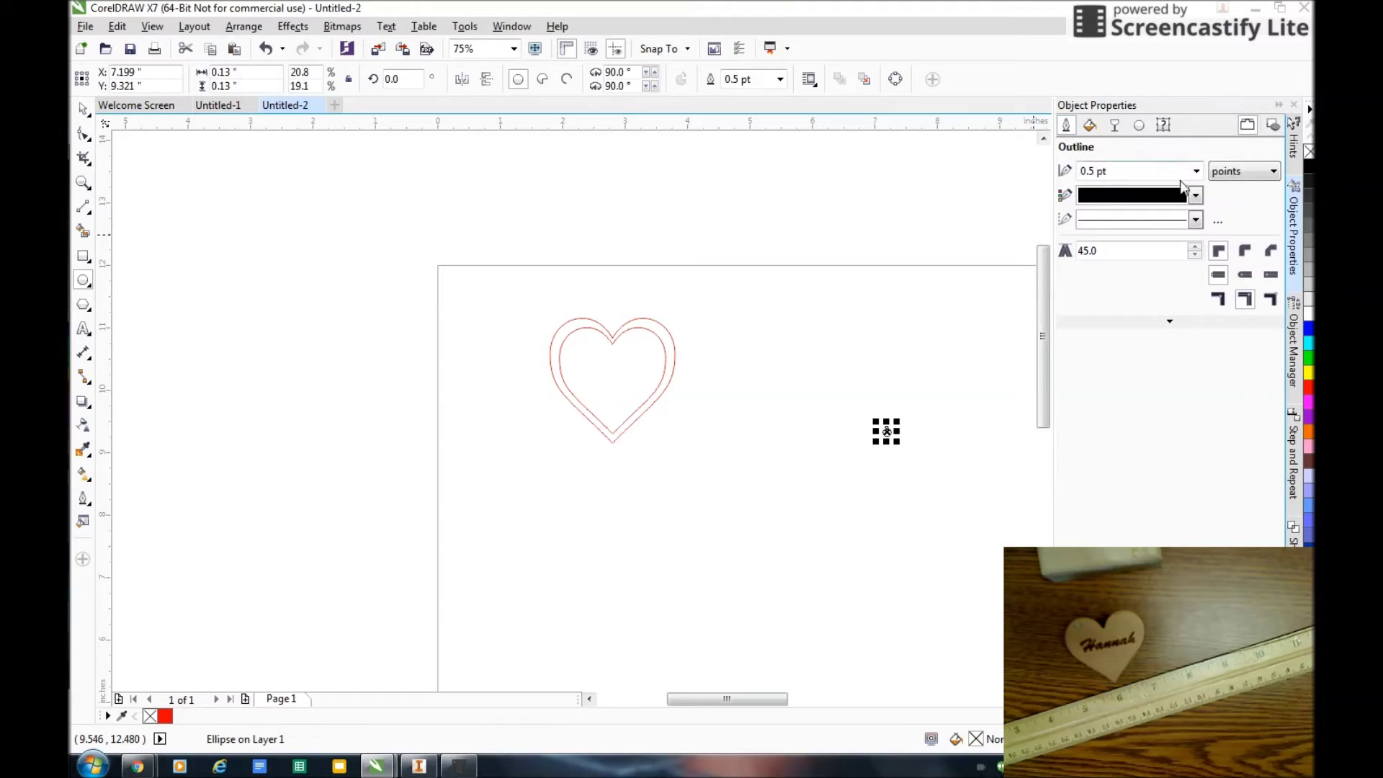
pyautogui.click(1196, 172)
pyautogui.click(1140, 199)
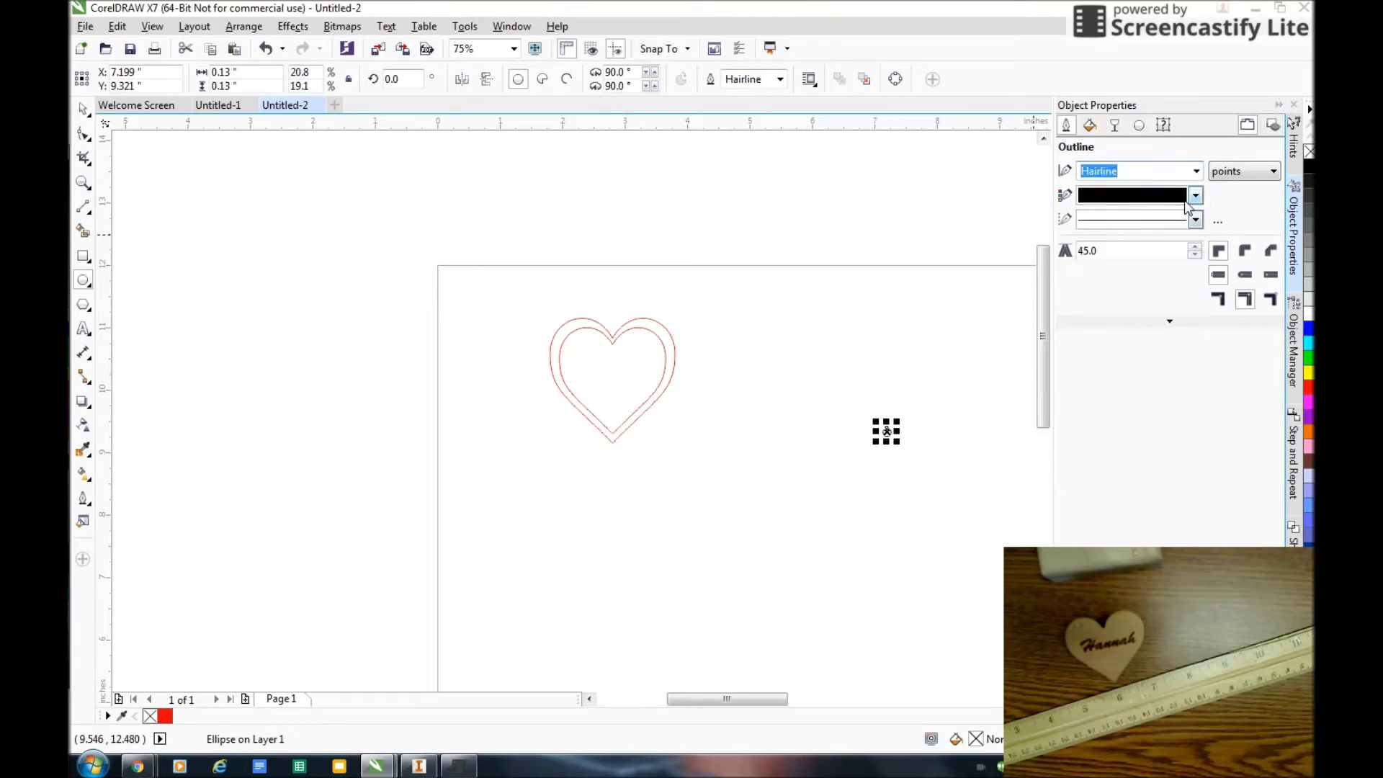
pyautogui.click(1195, 196)
pyautogui.click(1142, 243)
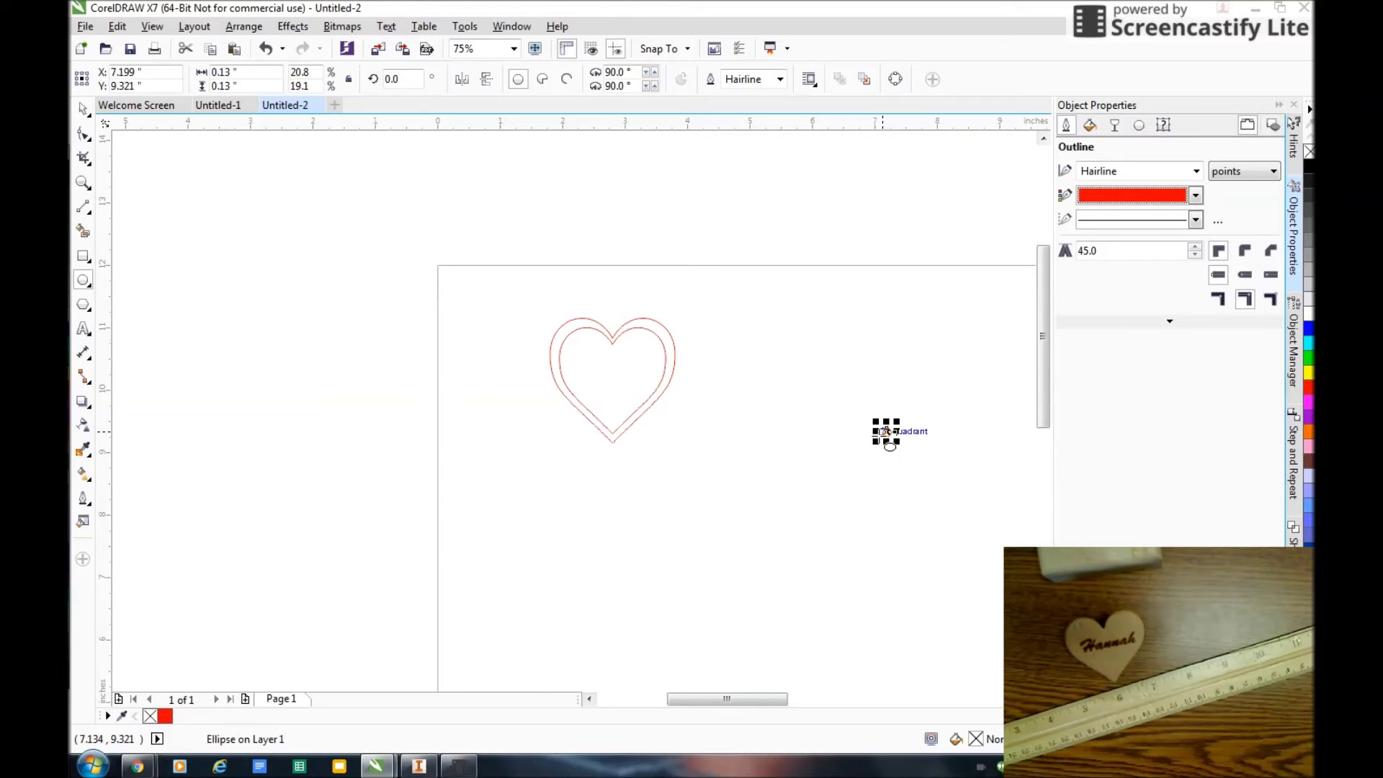
# Move the circle to the heart's top-left, between its two outlines.
pyautogui.click(82, 109)
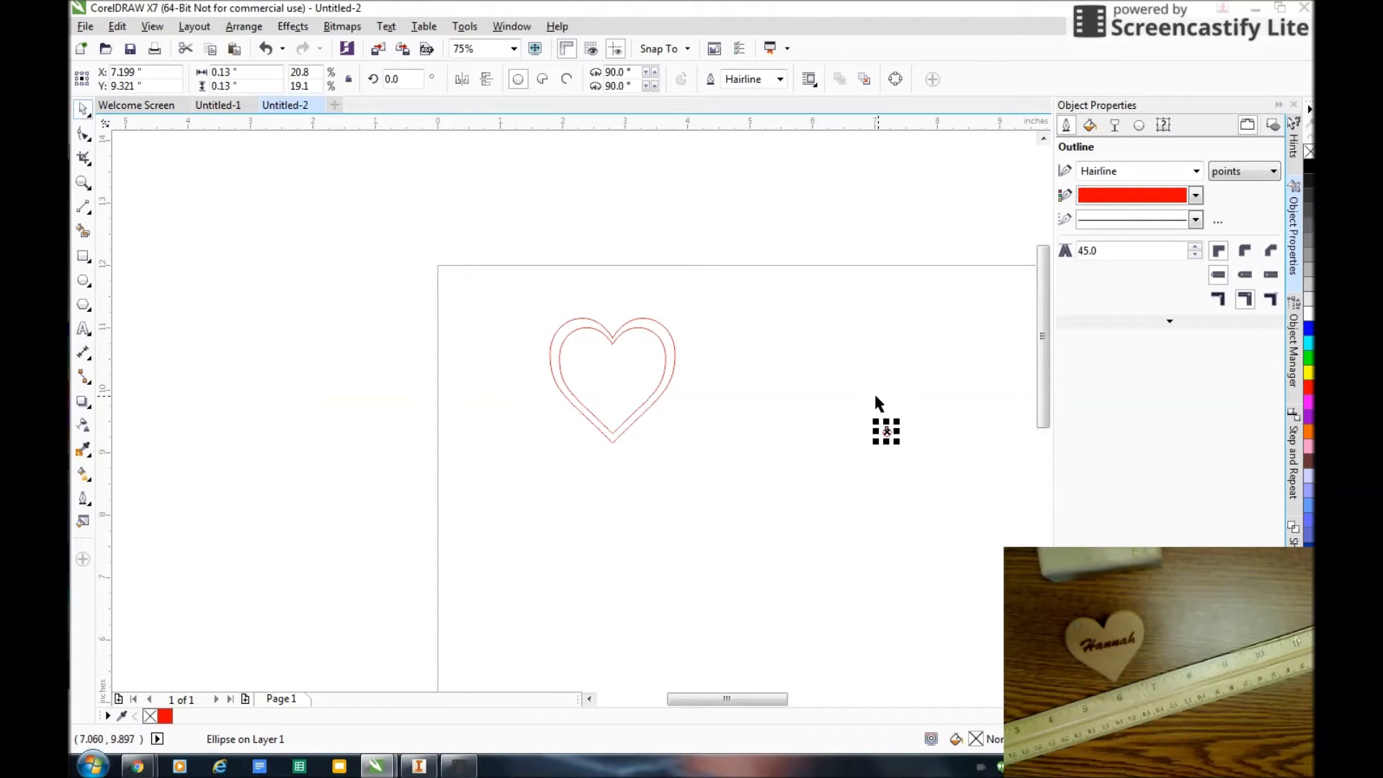
pyautogui.moveTo(885, 430); pyautogui.dragTo(565, 329)
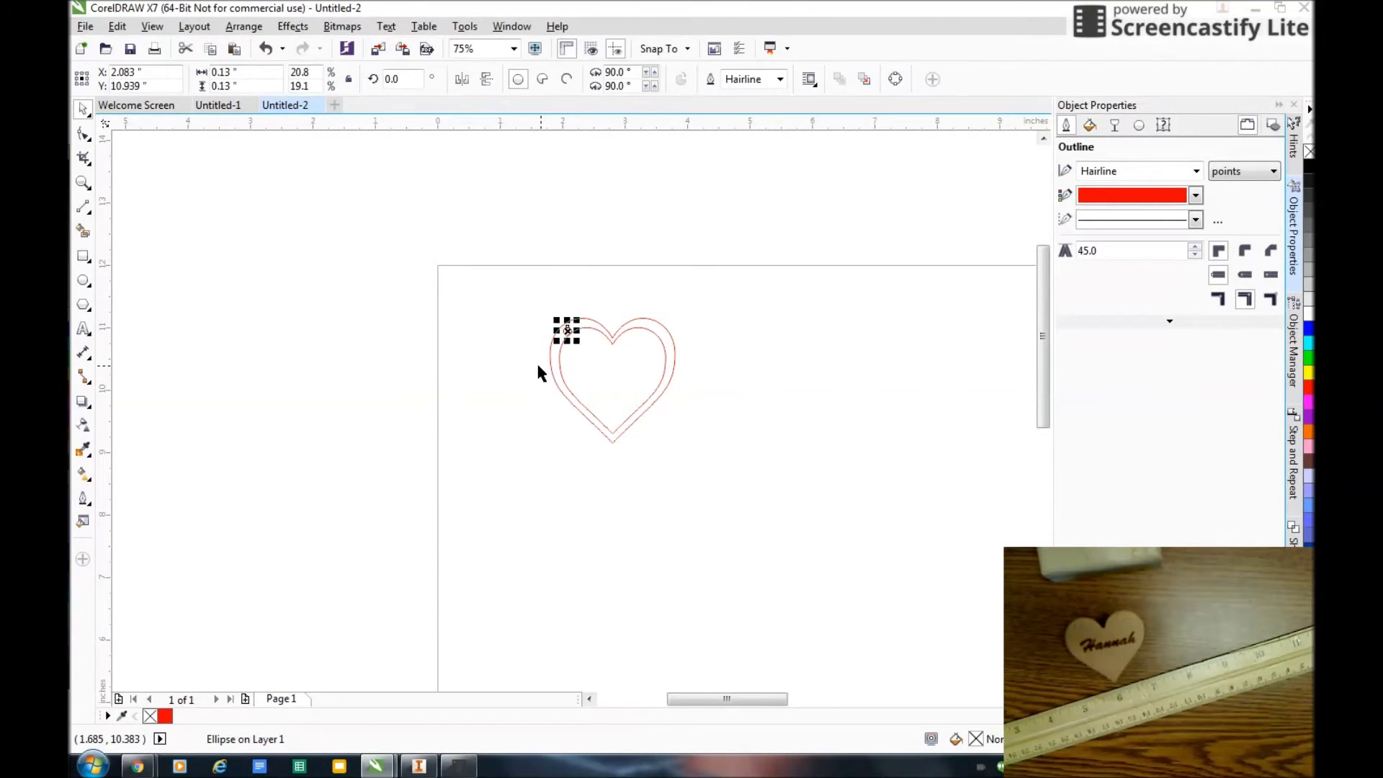
pyautogui.click(518, 405)
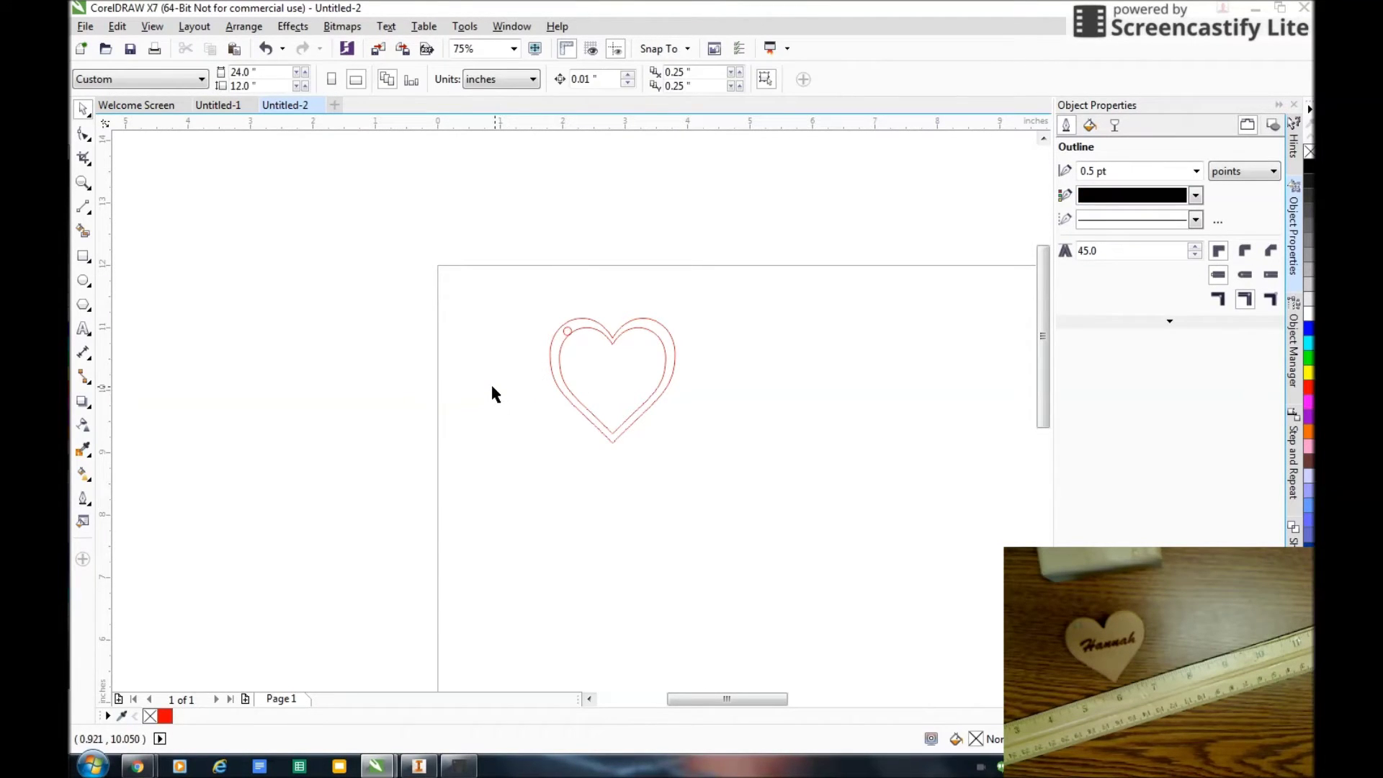
pyautogui.scroll(2, 493, 387)
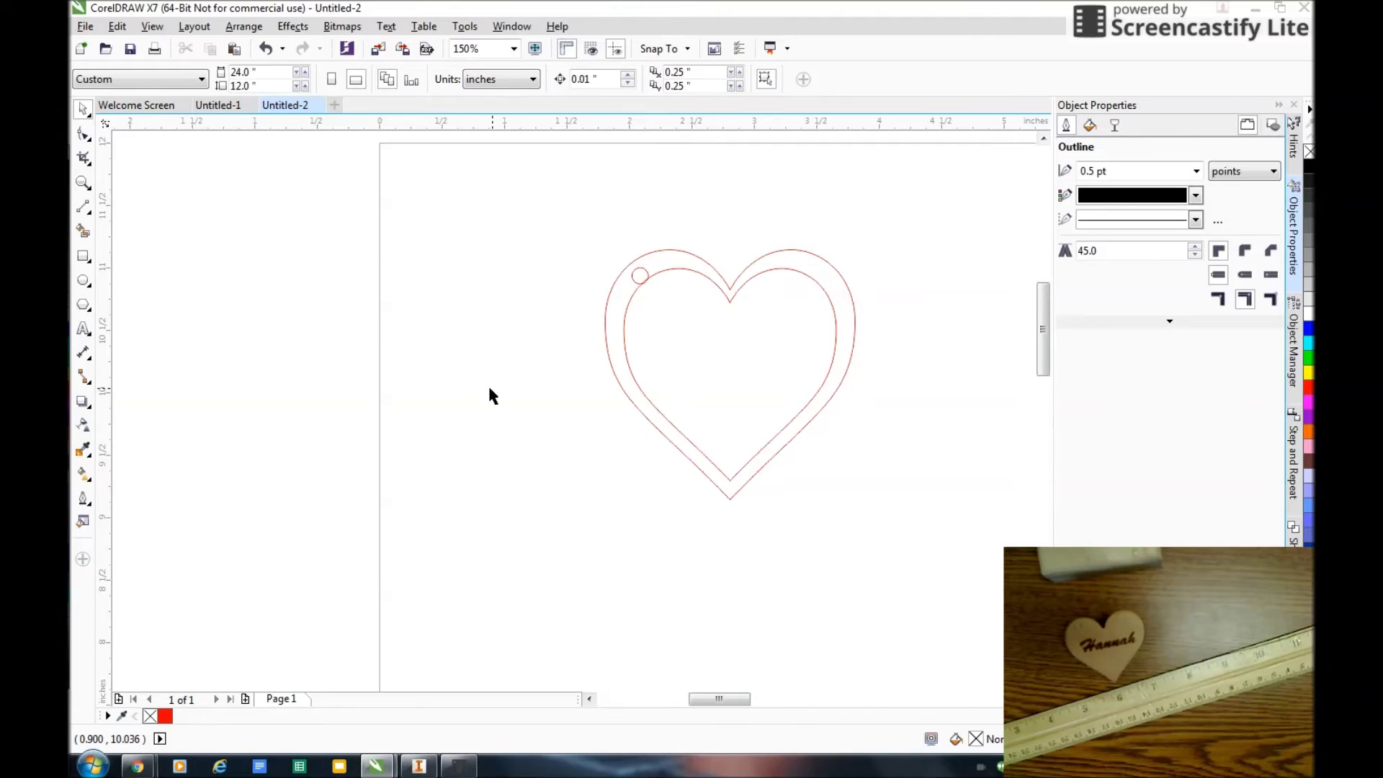
# Nudge the hole circle higher between the heart outlines at the top-left.
pyautogui.scroll(-2, 489, 389)
pyautogui.scroll(2, 489, 389)
pyautogui.moveTo(634, 274); pyautogui.dragTo(634, 279)
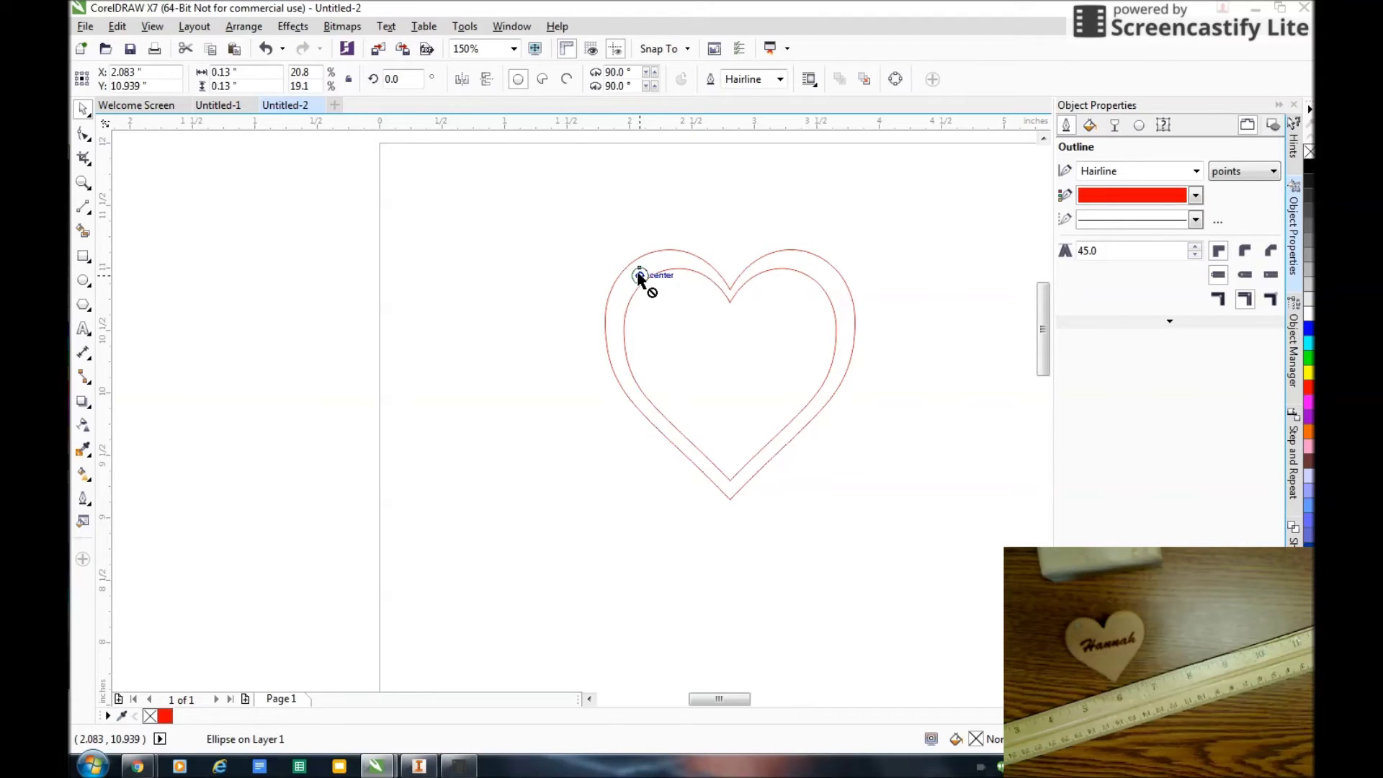
pyautogui.moveTo(638, 275); pyautogui.dragTo(643, 282)
pyautogui.click(529, 348)
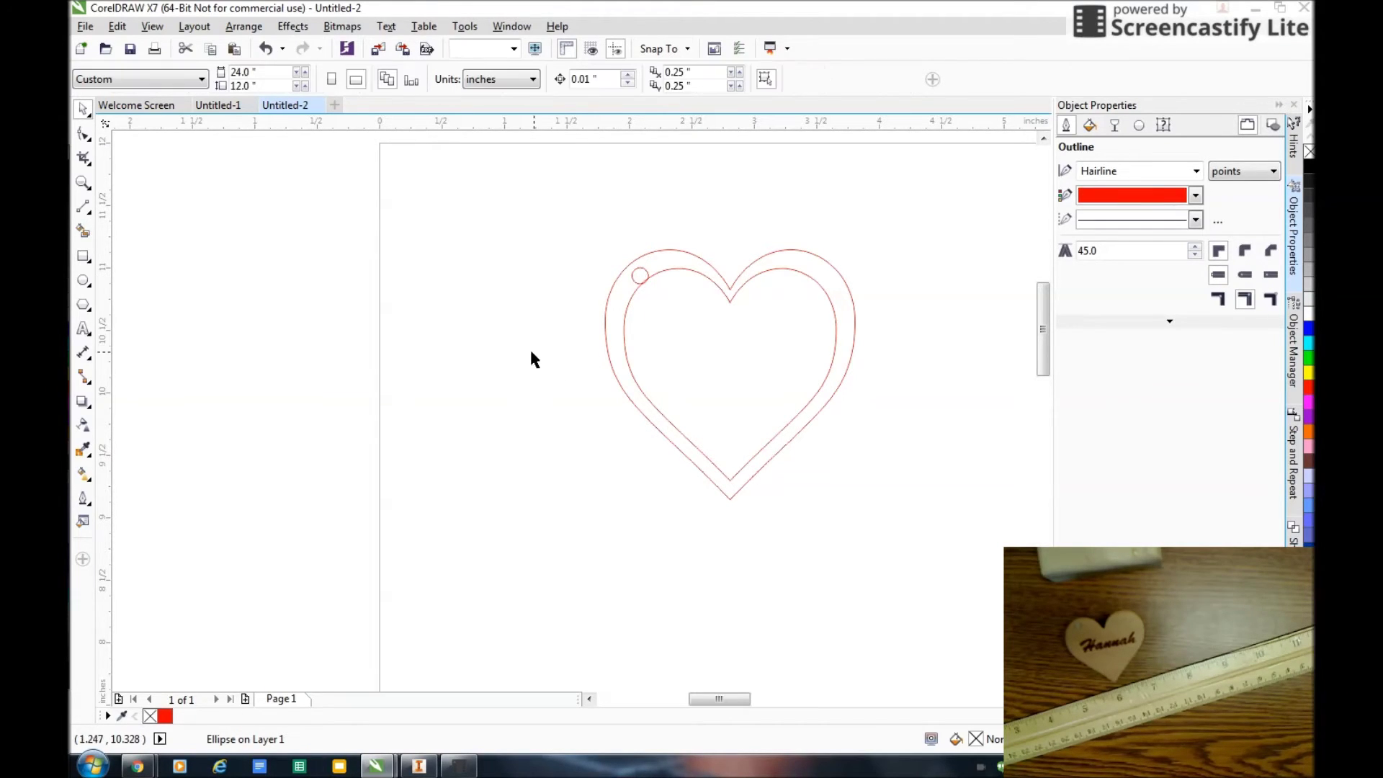
# Shrink the inner heart to 1.5 by 1.5 inches.
pyautogui.click(688, 272)
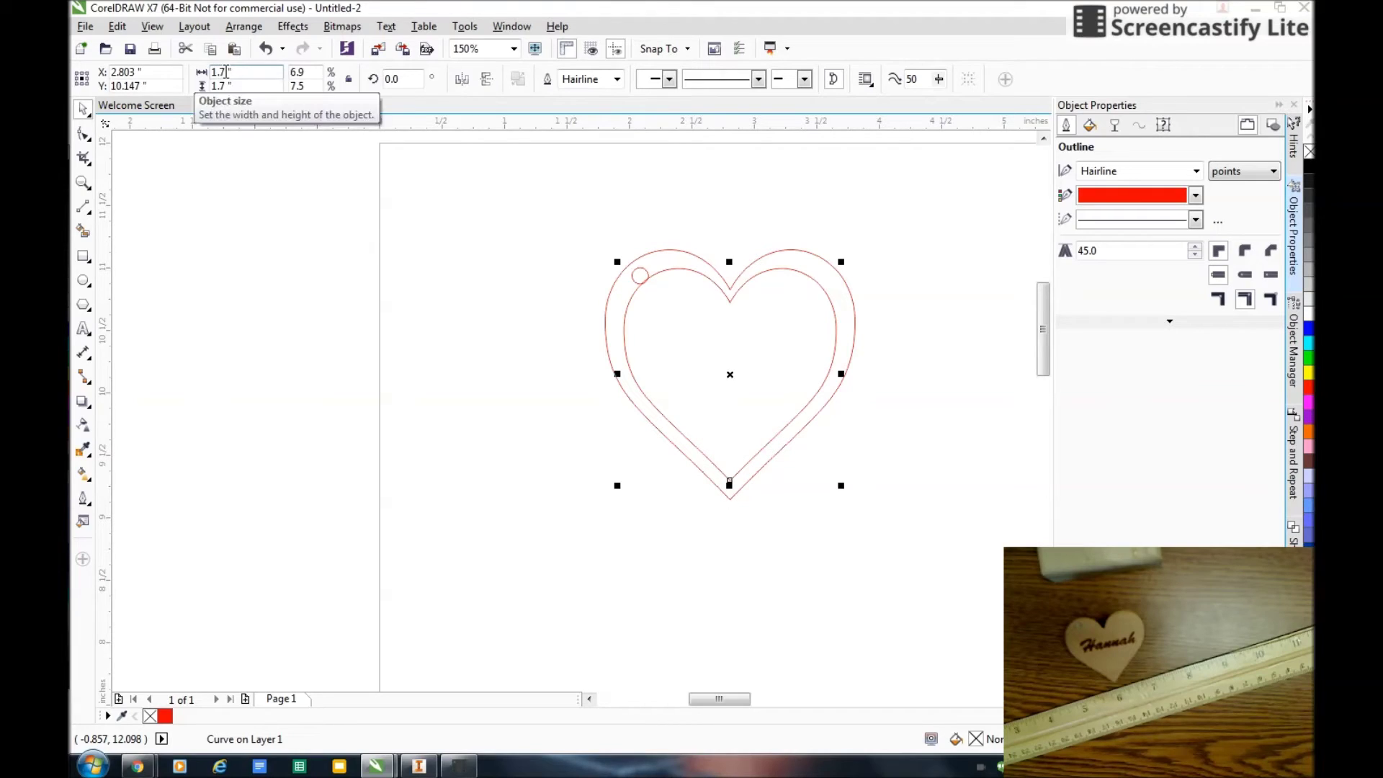
pyautogui.click(224, 72)
pyautogui.write('1.')
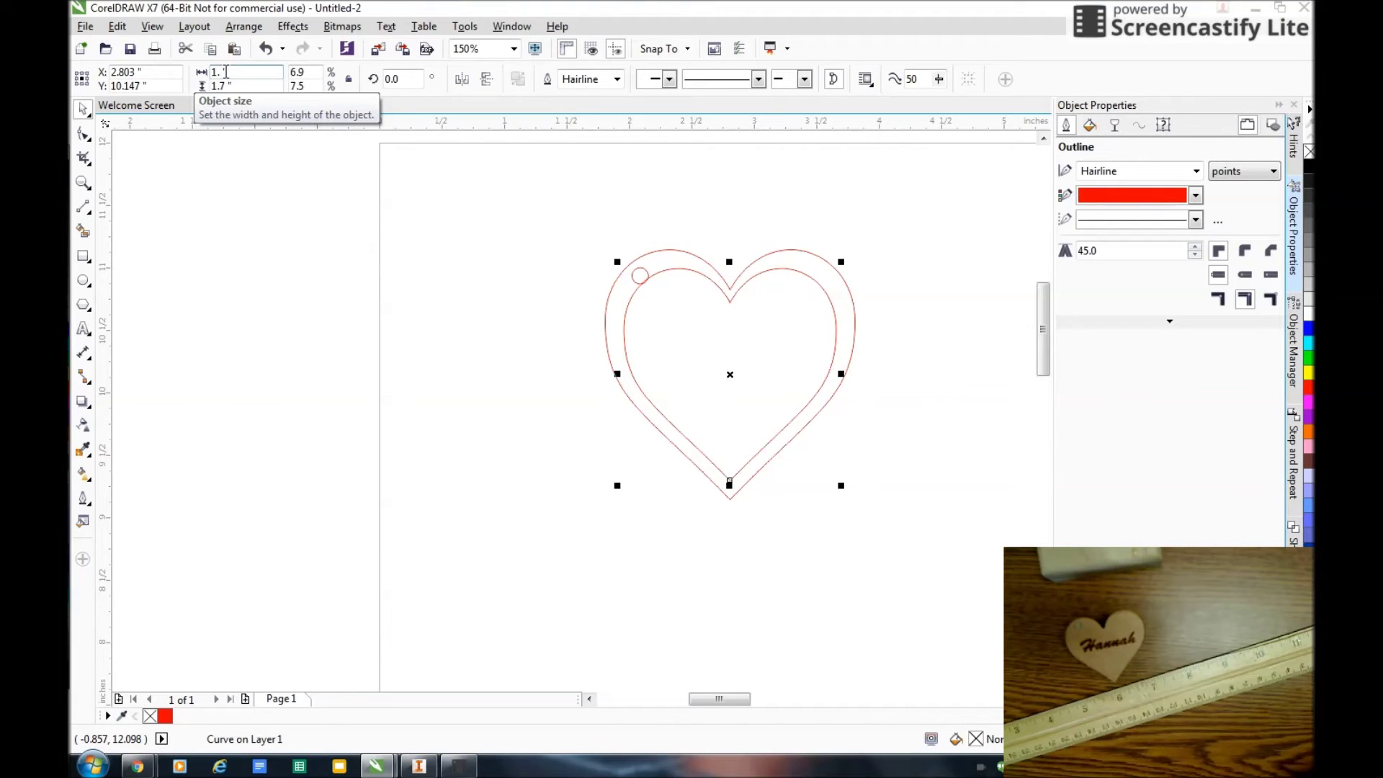
pyautogui.write('5')
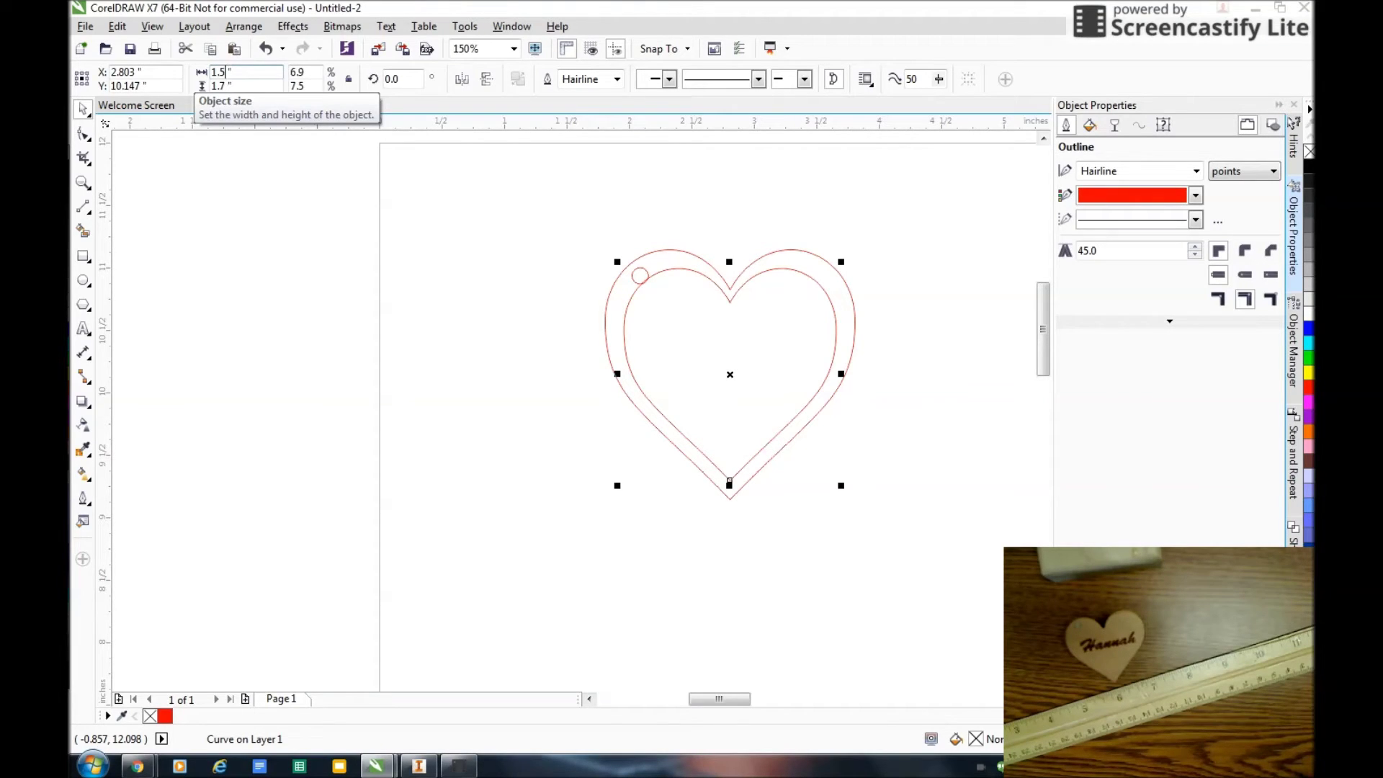
pyautogui.click(224, 85)
pyautogui.write('1.5')
pyautogui.press('Return')
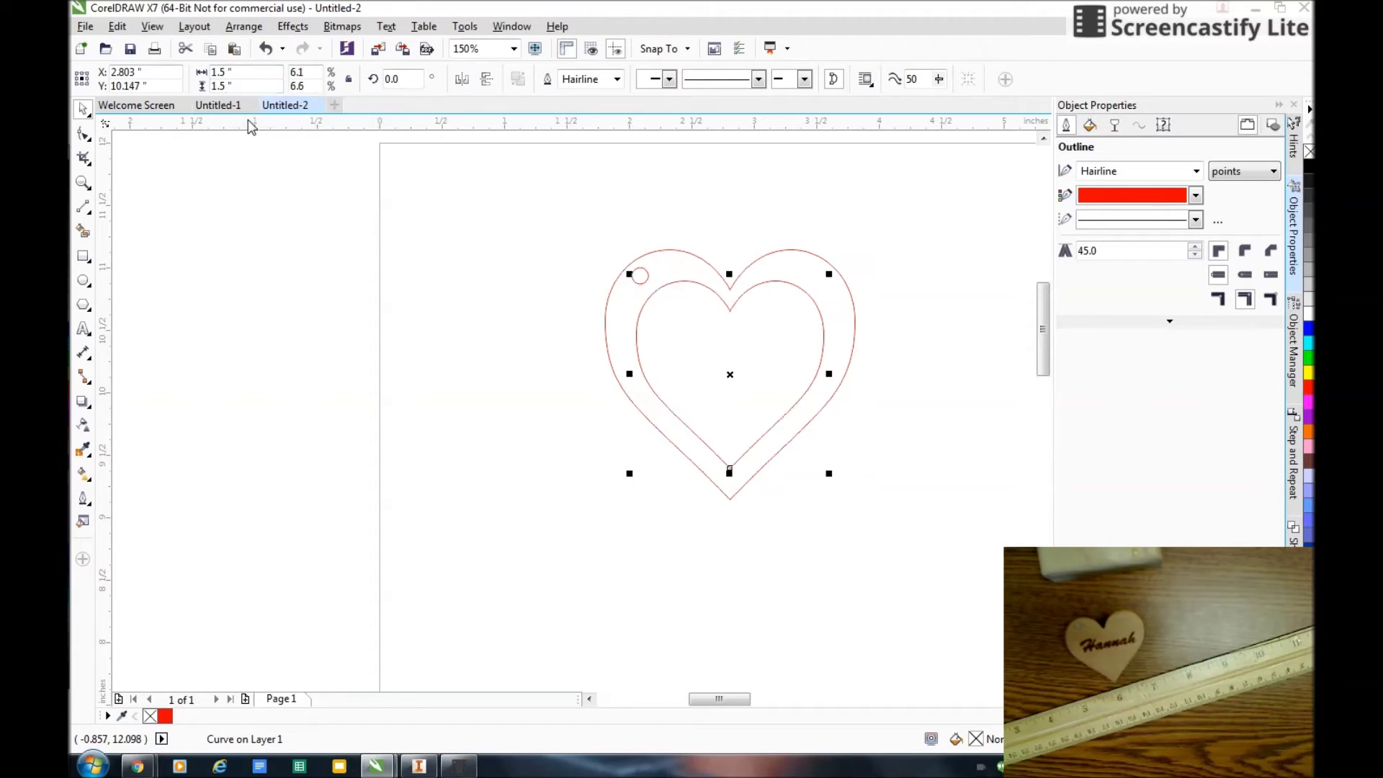
pyautogui.click(590, 228)
pyautogui.click(639, 272)
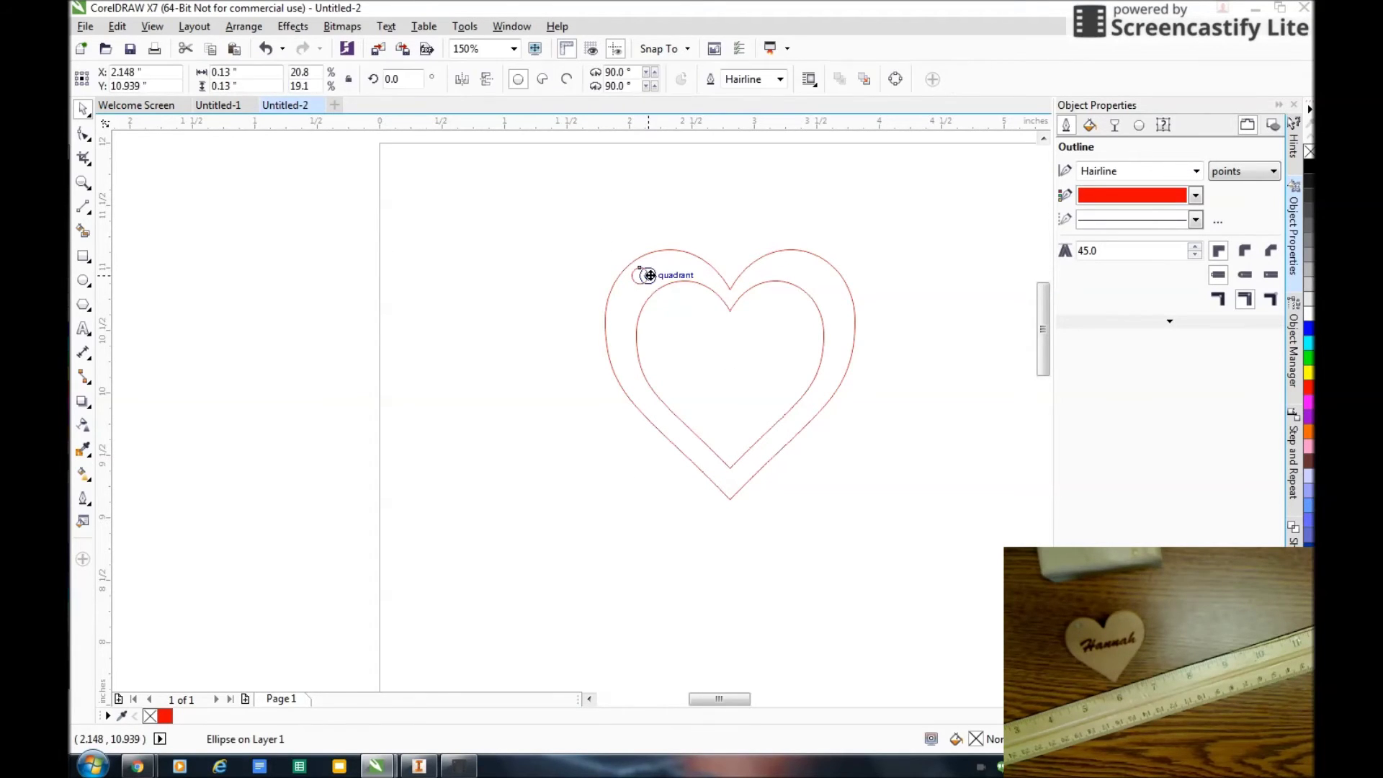
pyautogui.click(504, 388)
# Select both heart outlines and the hole, and place a copy to the right.
pyautogui.scroll(-2, 471, 374)
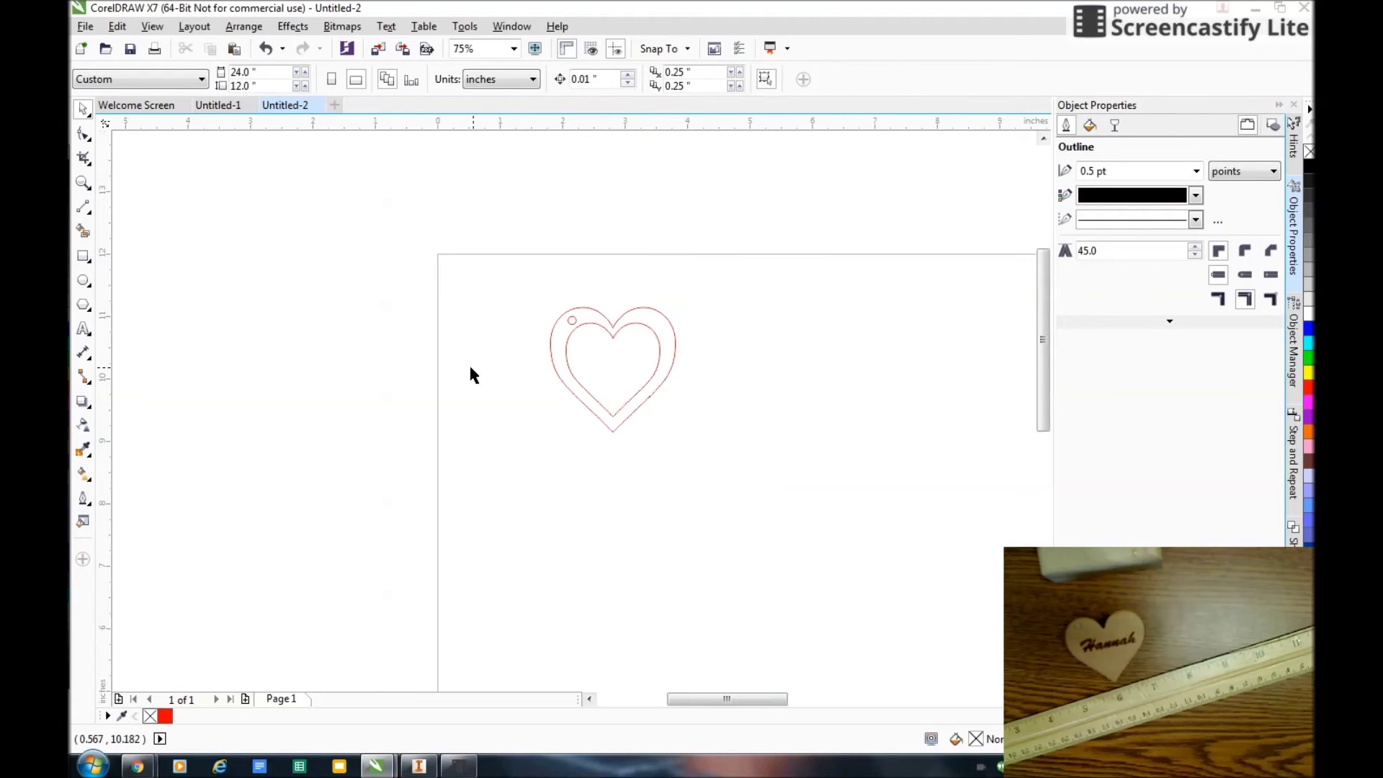
pyautogui.moveTo(496, 276); pyautogui.dragTo(687, 445)
pyautogui.moveTo(752, 490); pyautogui.dragTo(767, 500)
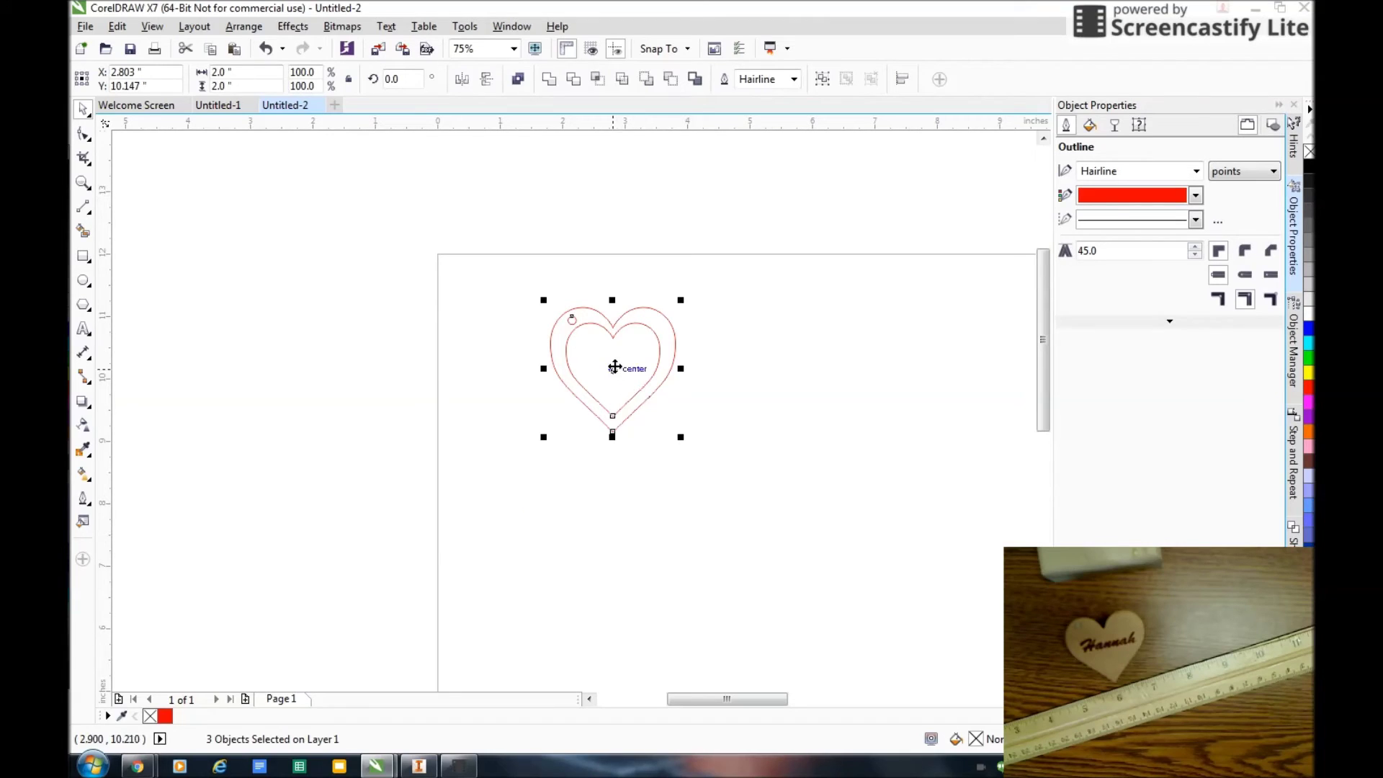
pyautogui.moveTo(608, 368); pyautogui.dragTo(751, 367)
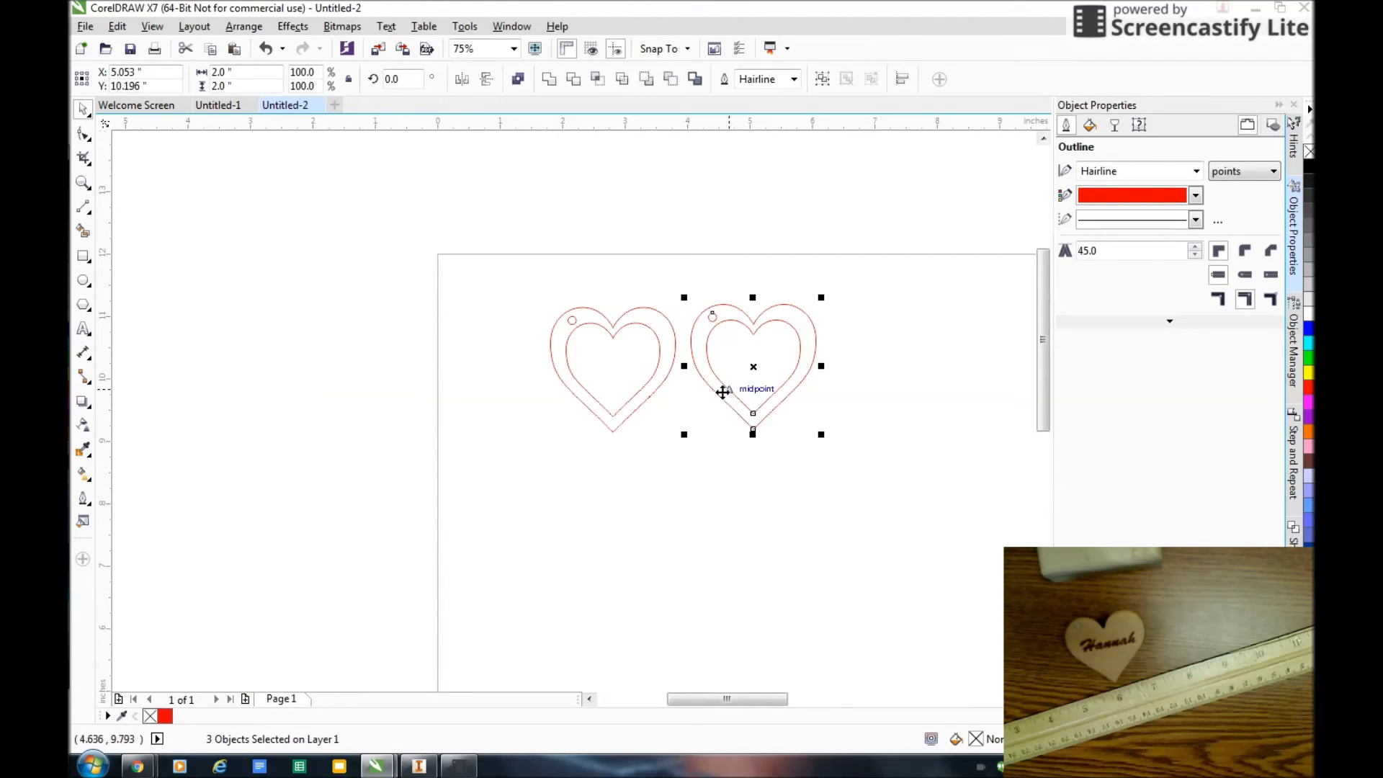
# Delete the inner heart from the copy, leaving one outline with a hole.
pyautogui.click(883, 321)
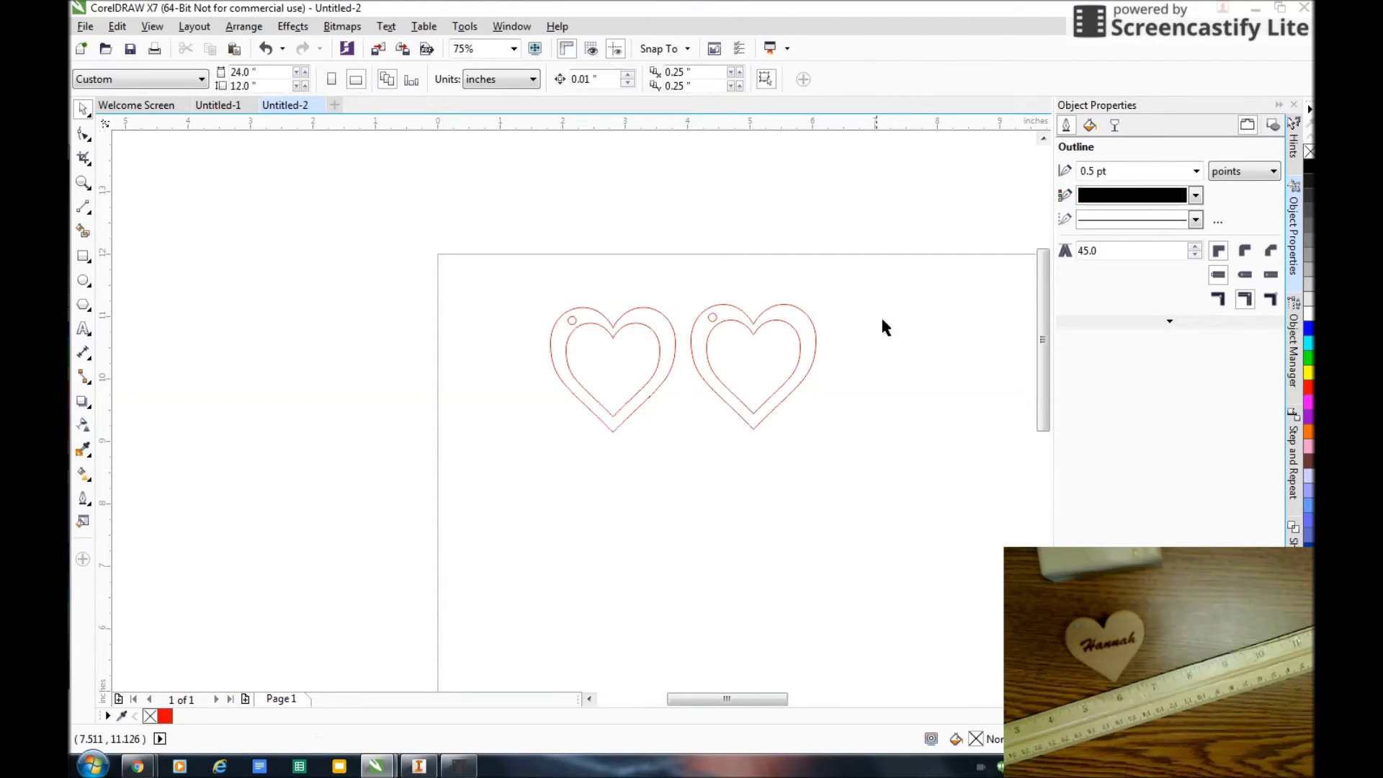
pyautogui.click(764, 329)
pyautogui.click(761, 322)
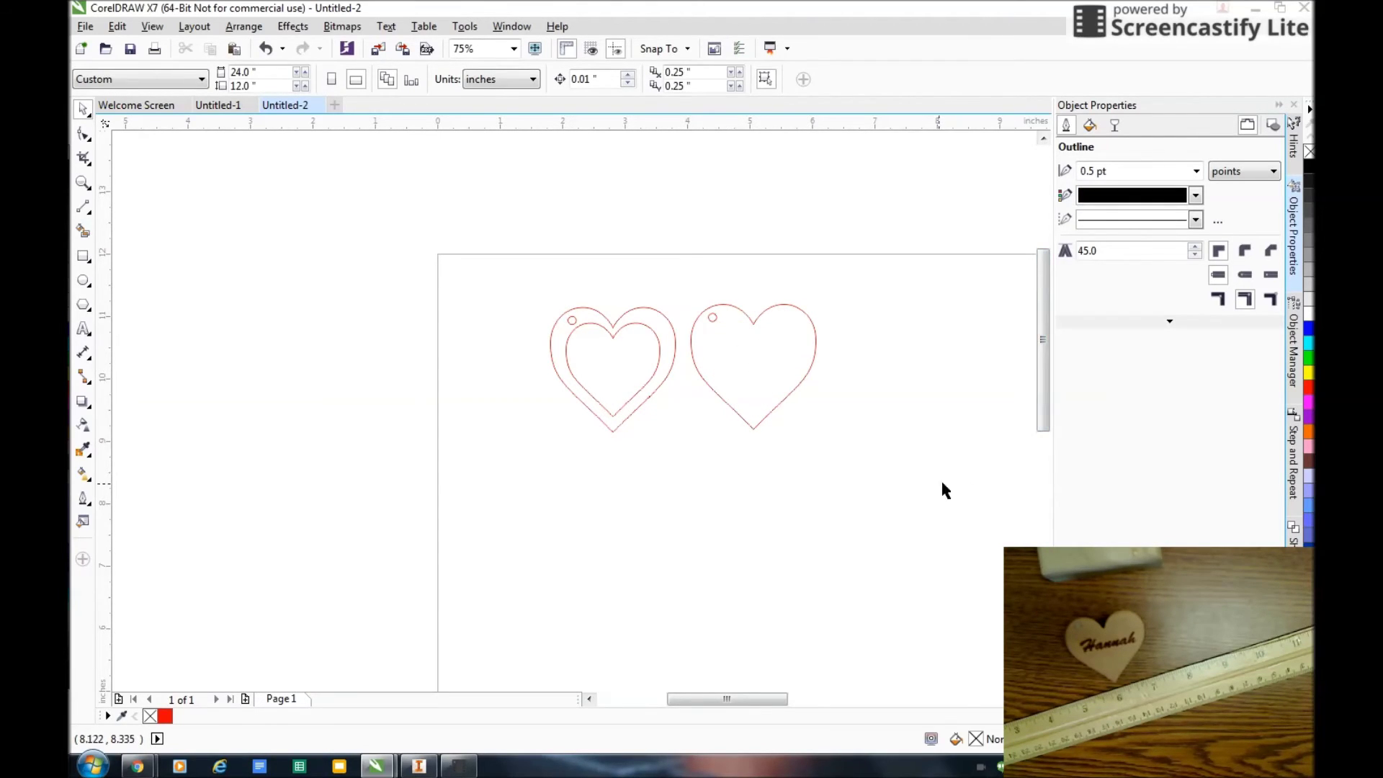
pyautogui.scroll(-1, 882, 490)
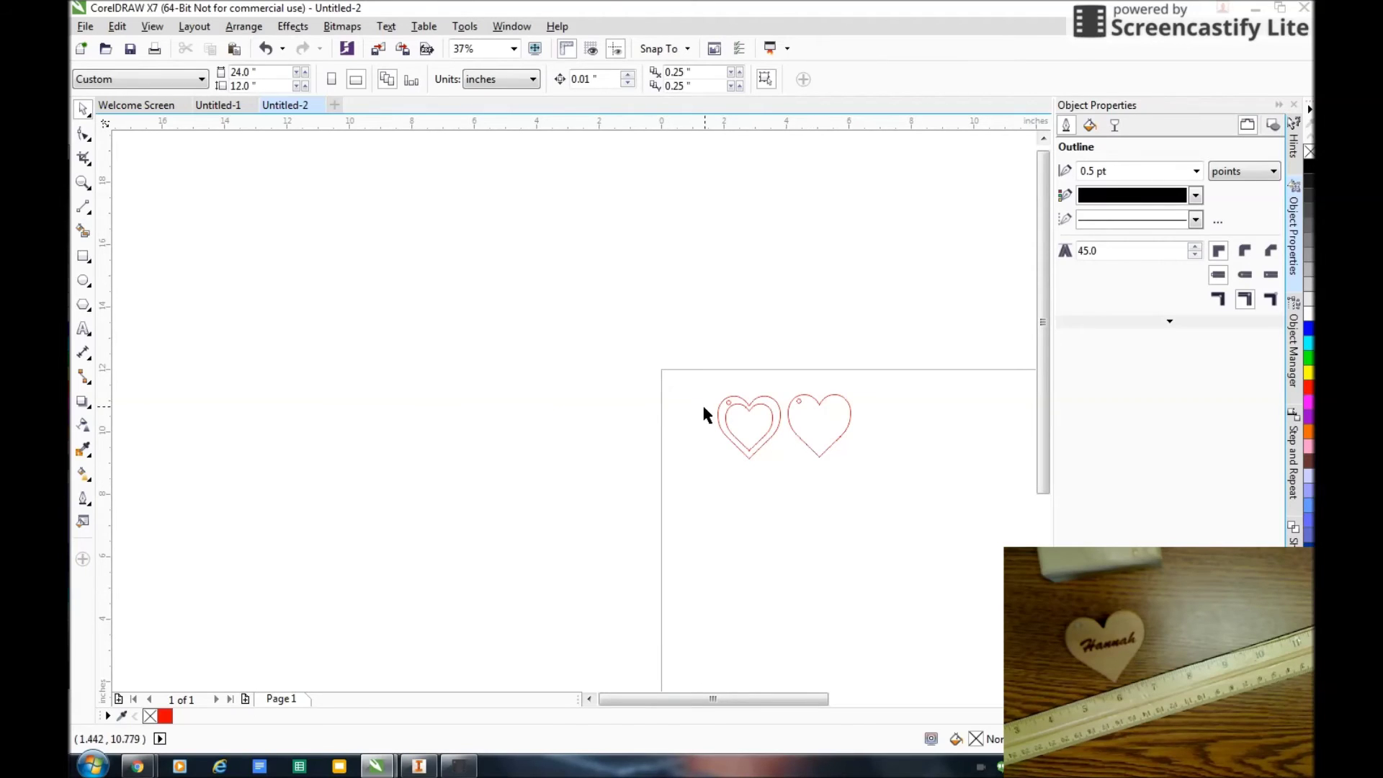
# Drag copies of the double-outlined left heart further right along the row.
pyautogui.moveTo(699, 371); pyautogui.dragTo(785, 489)
pyautogui.moveTo(753, 425); pyautogui.dragTo(960, 427)
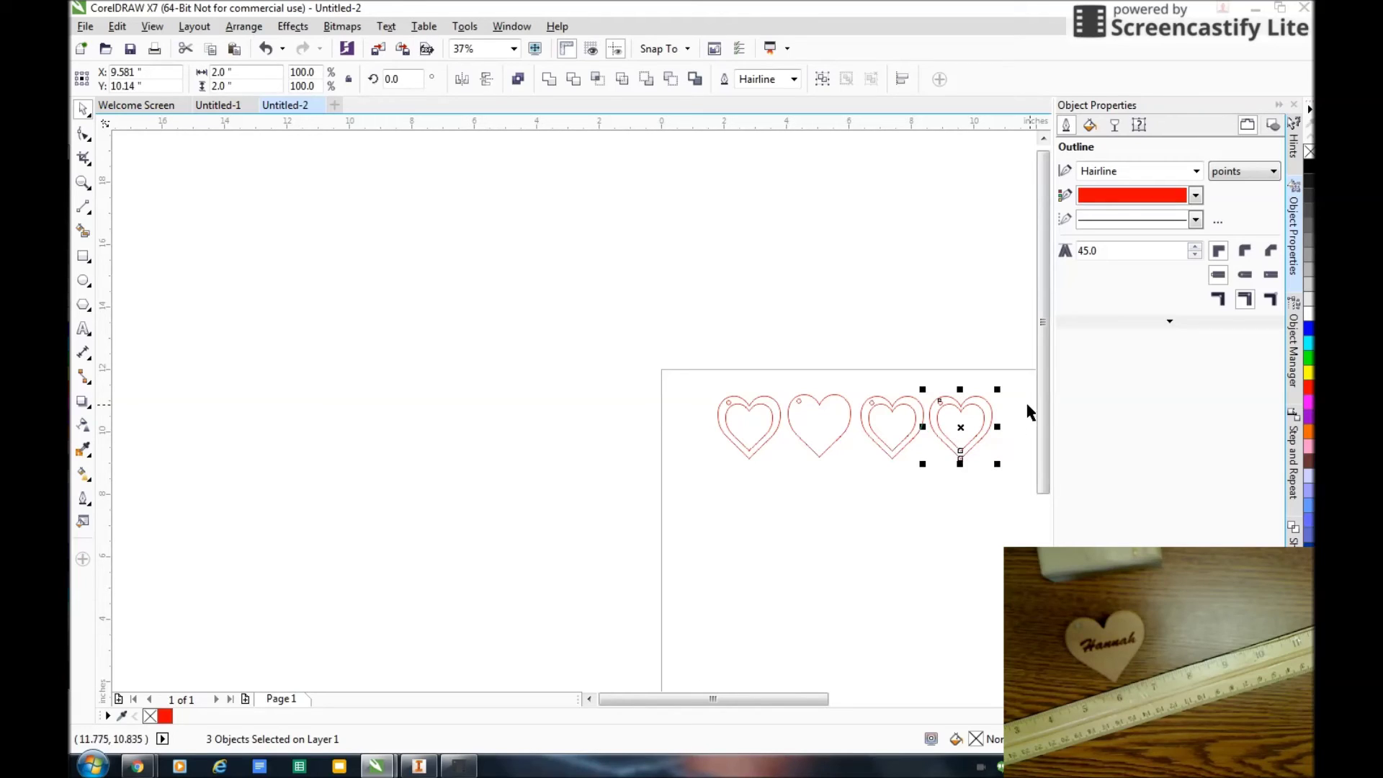
pyautogui.scroll(-1, 957, 451)
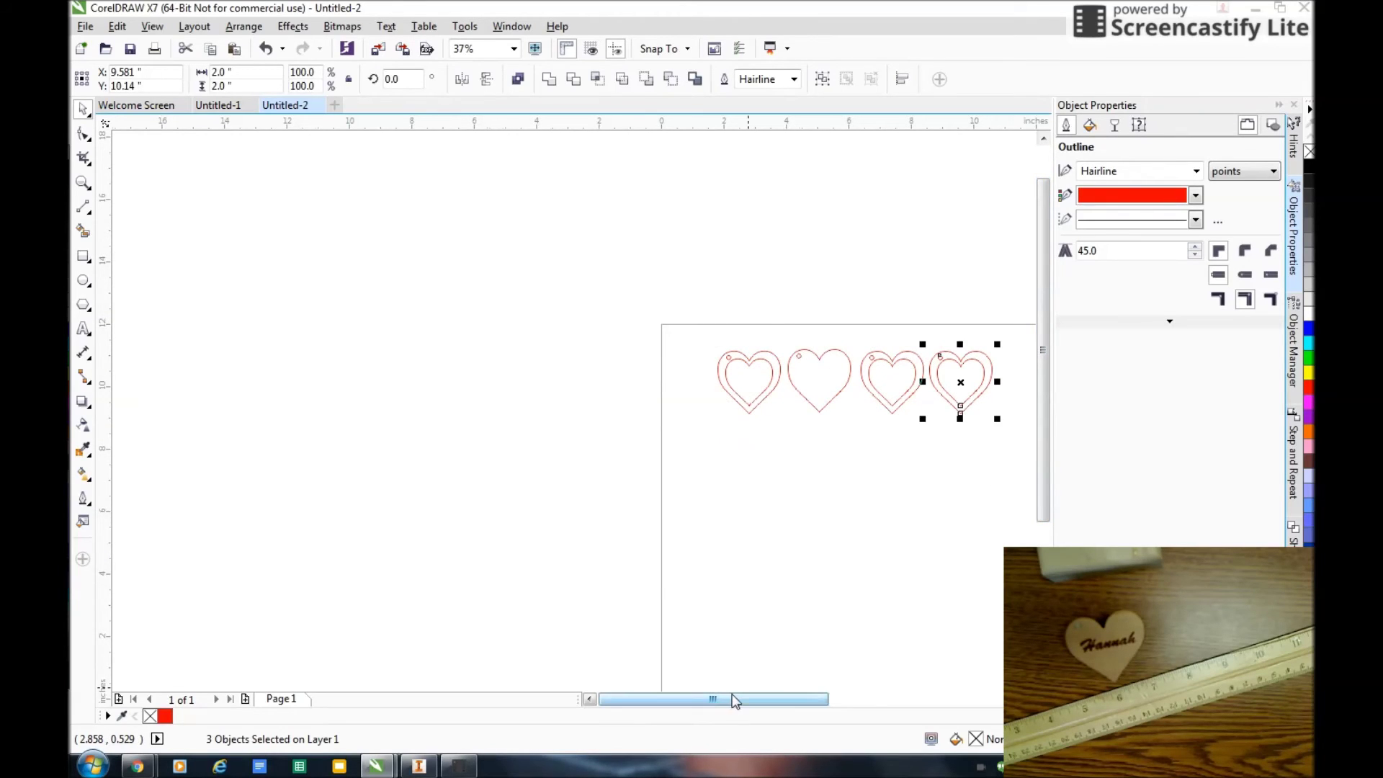
pyautogui.moveTo(735, 701); pyautogui.dragTo(798, 701)
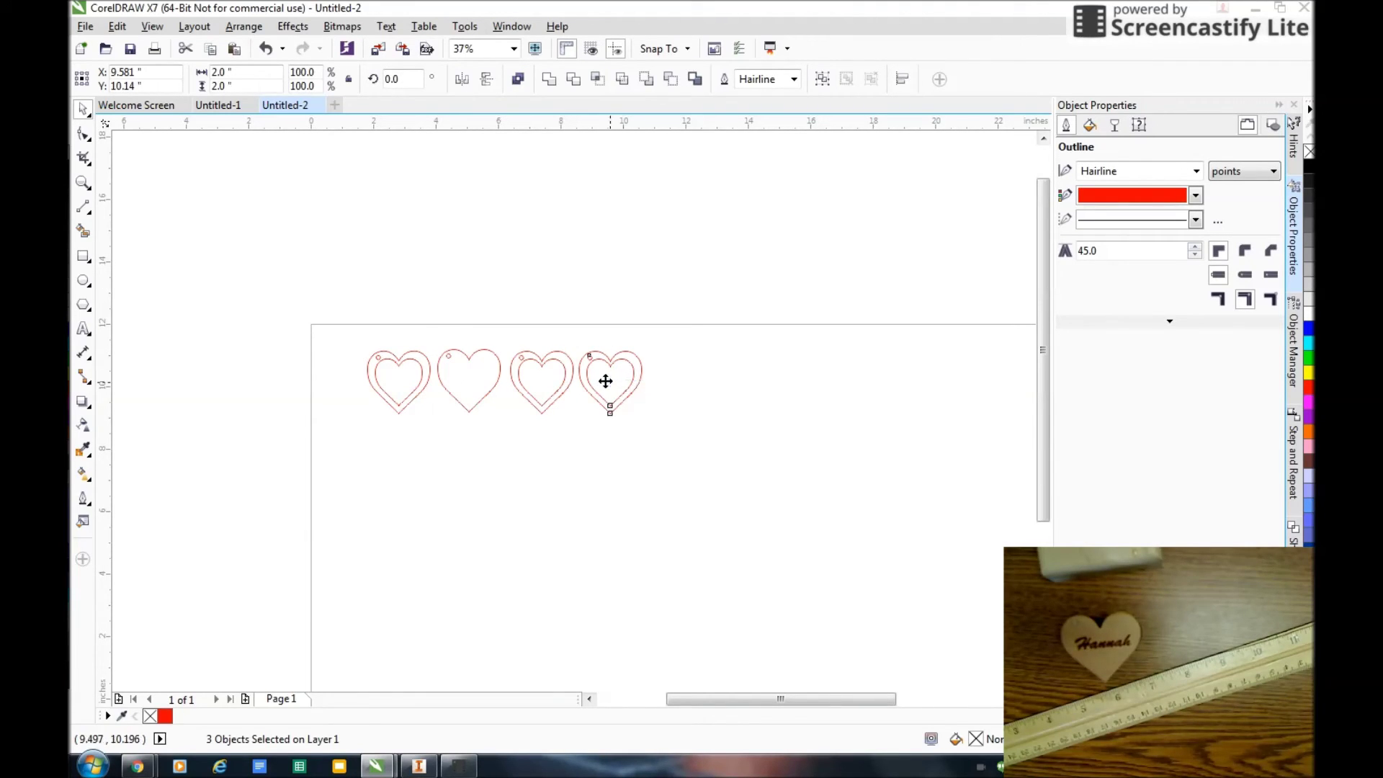
pyautogui.moveTo(605, 381); pyautogui.dragTo(674, 382)
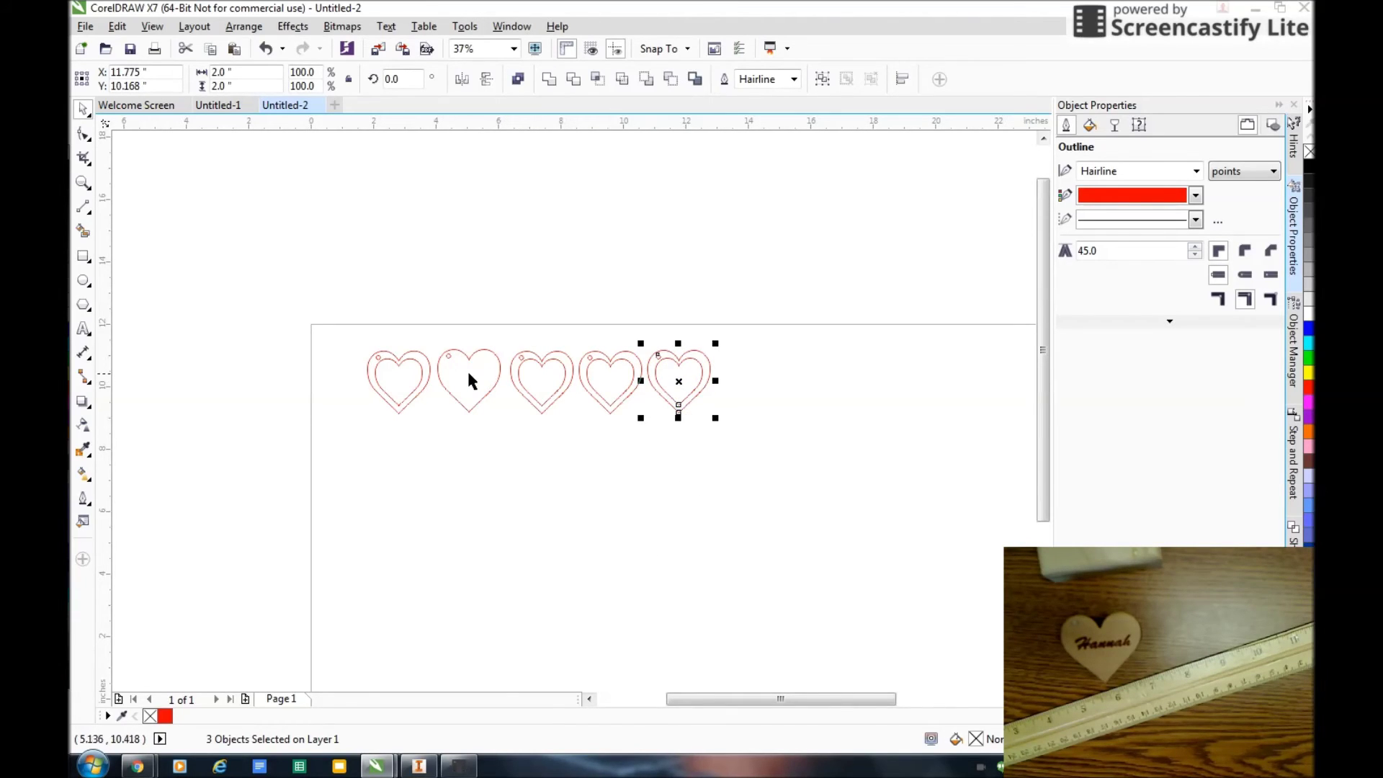
# Copy the single-outline heart to the row's end as the sixth heart and delete the stray circle.
pyautogui.moveTo(430, 303); pyautogui.dragTo(537, 473)
pyautogui.moveTo(479, 377); pyautogui.dragTo(757, 382)
pyautogui.click(631, 258)
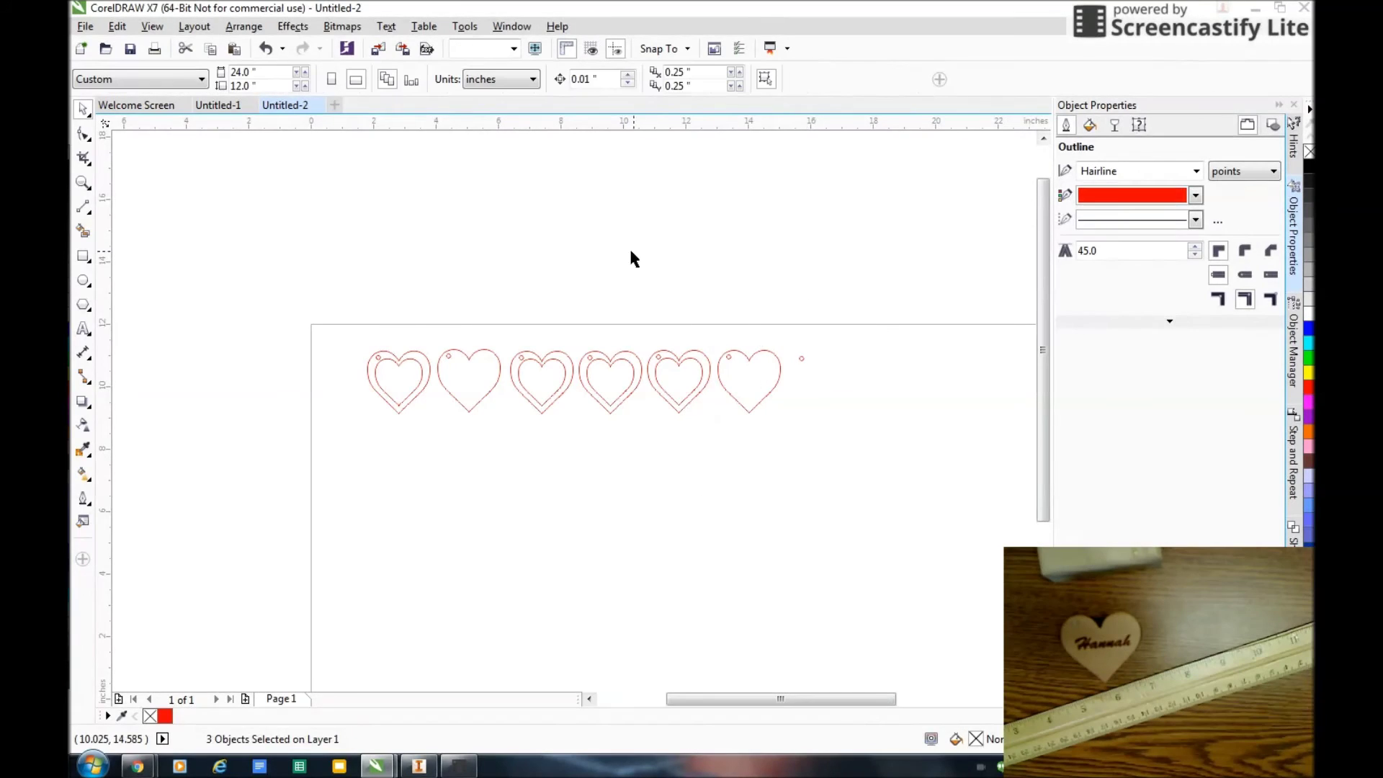
pyautogui.click(800, 358)
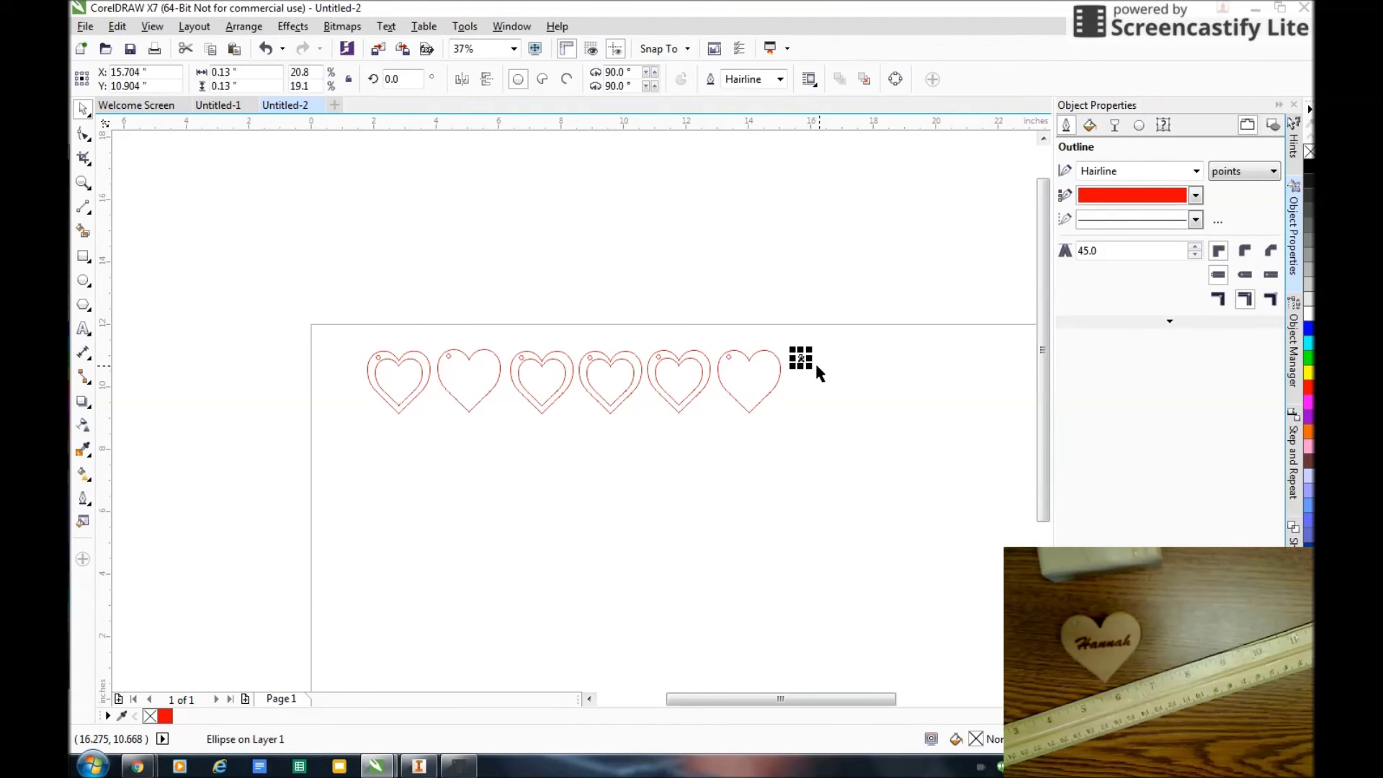
pyautogui.press('Delete')
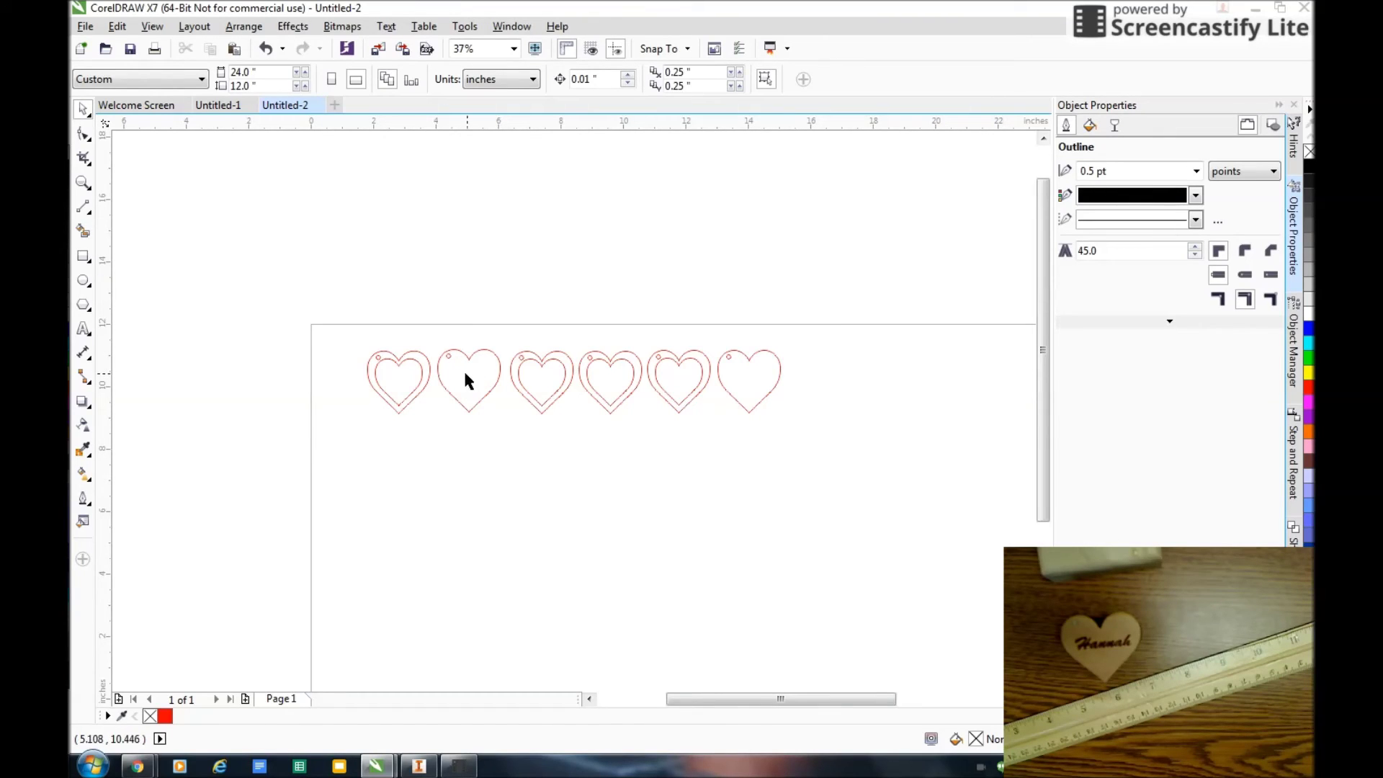
# Add a paragraph-text name inside the second heart, set in Broadway at 18 pt.
pyautogui.click(83, 329)
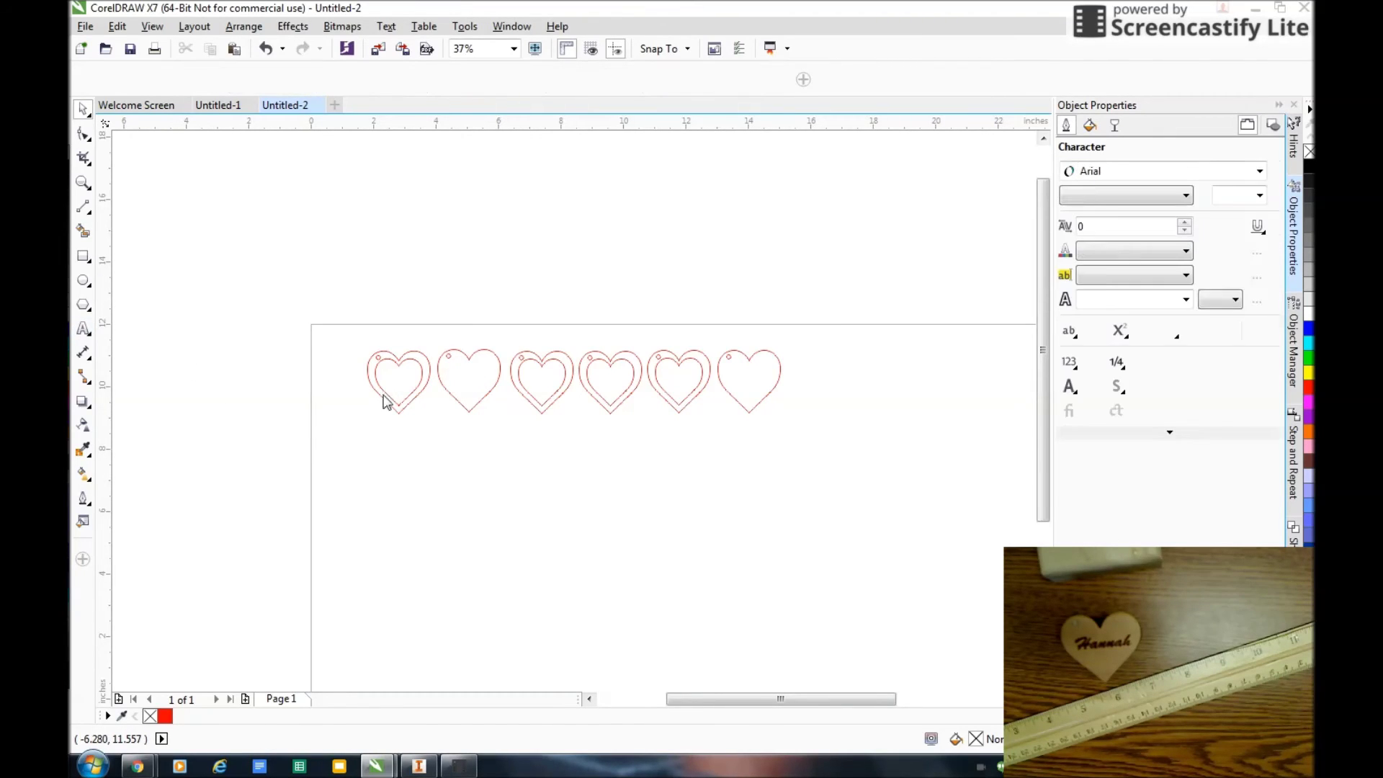
pyautogui.moveTo(446, 369); pyautogui.dragTo(493, 392)
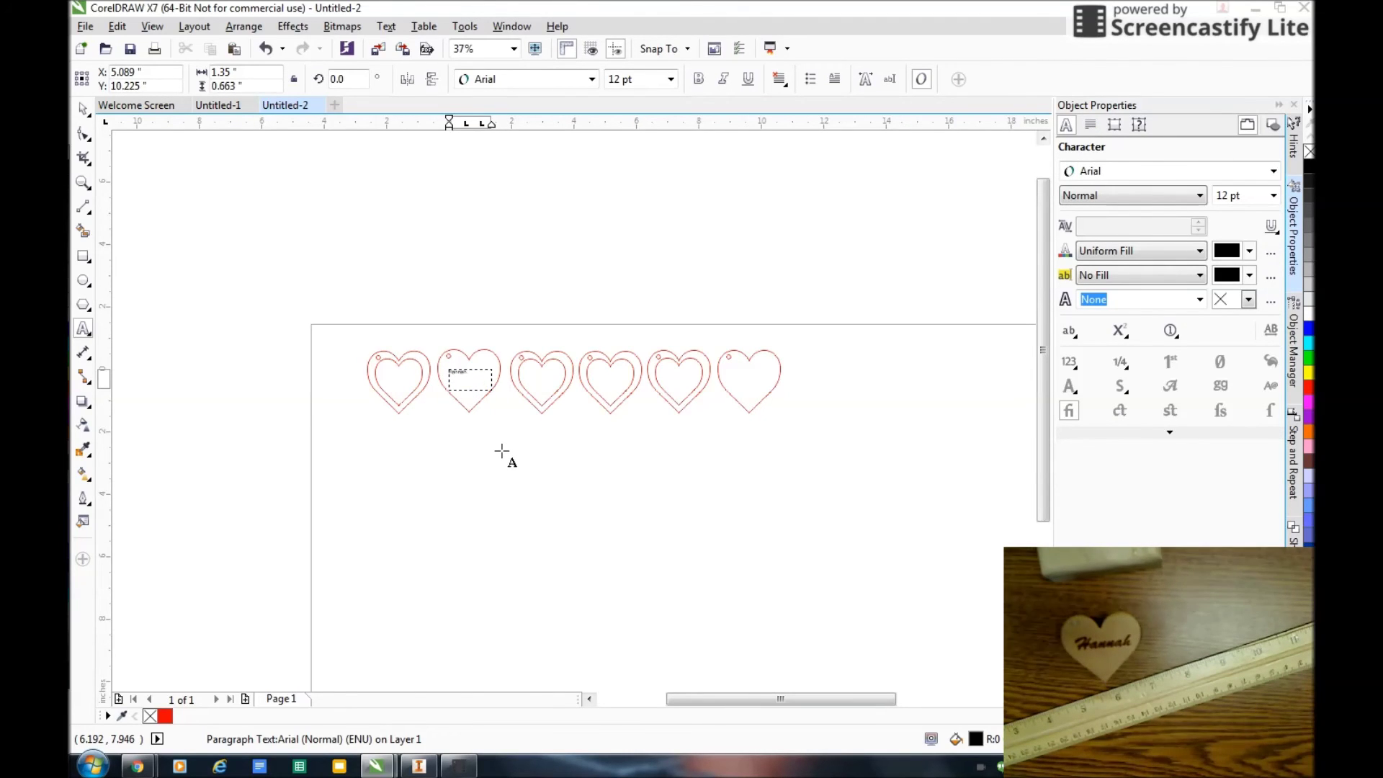
pyautogui.hotkey('ctrl', 'a')
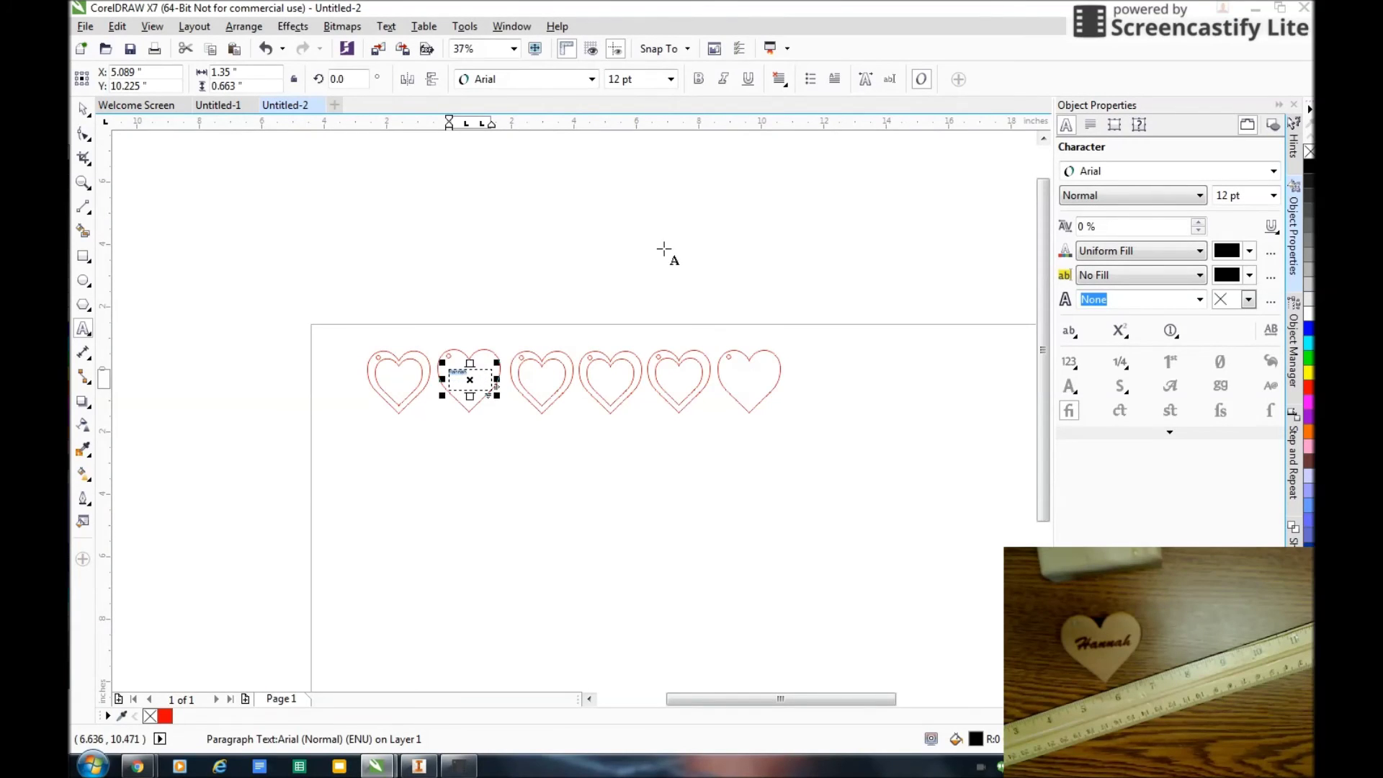
pyautogui.click(592, 79)
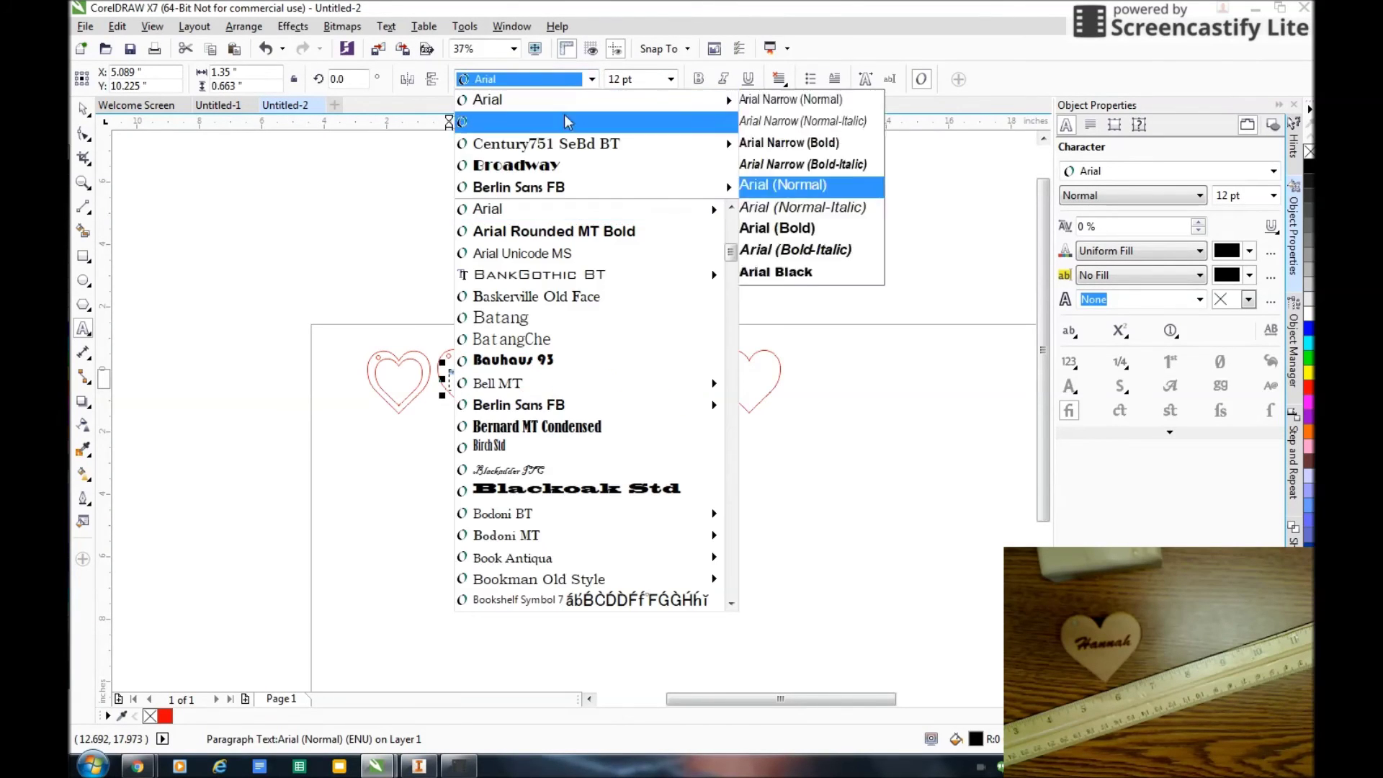
pyautogui.click(508, 59)
pyautogui.click(670, 79)
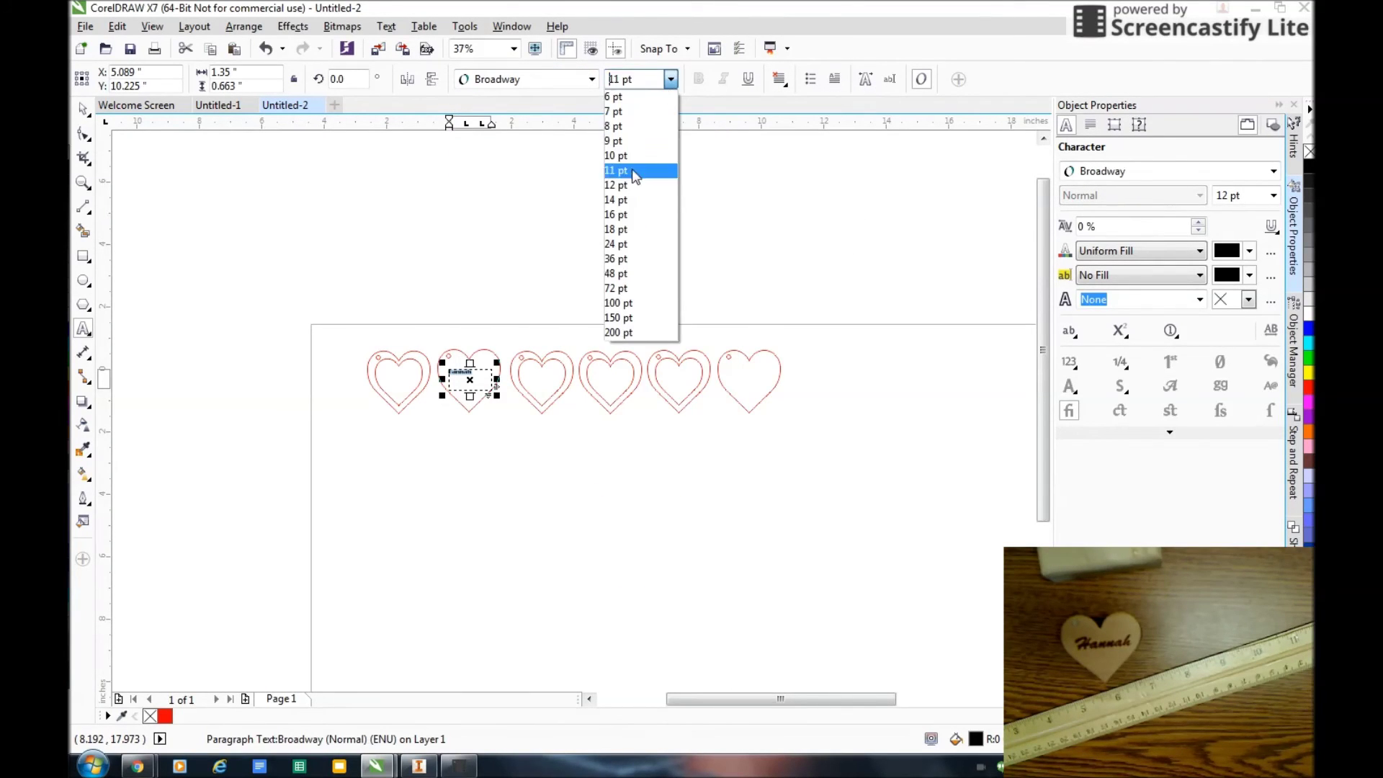
pyautogui.click(617, 229)
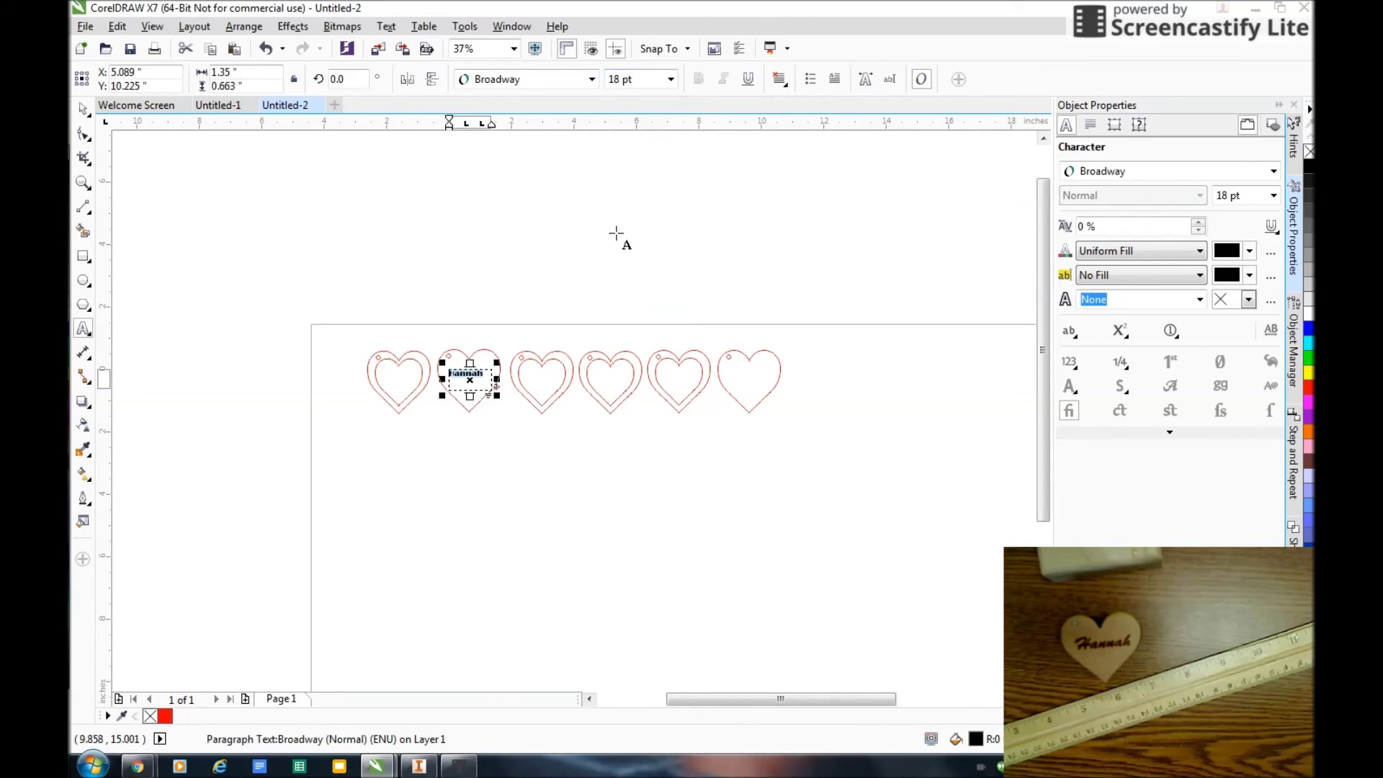
pyautogui.click(661, 511)
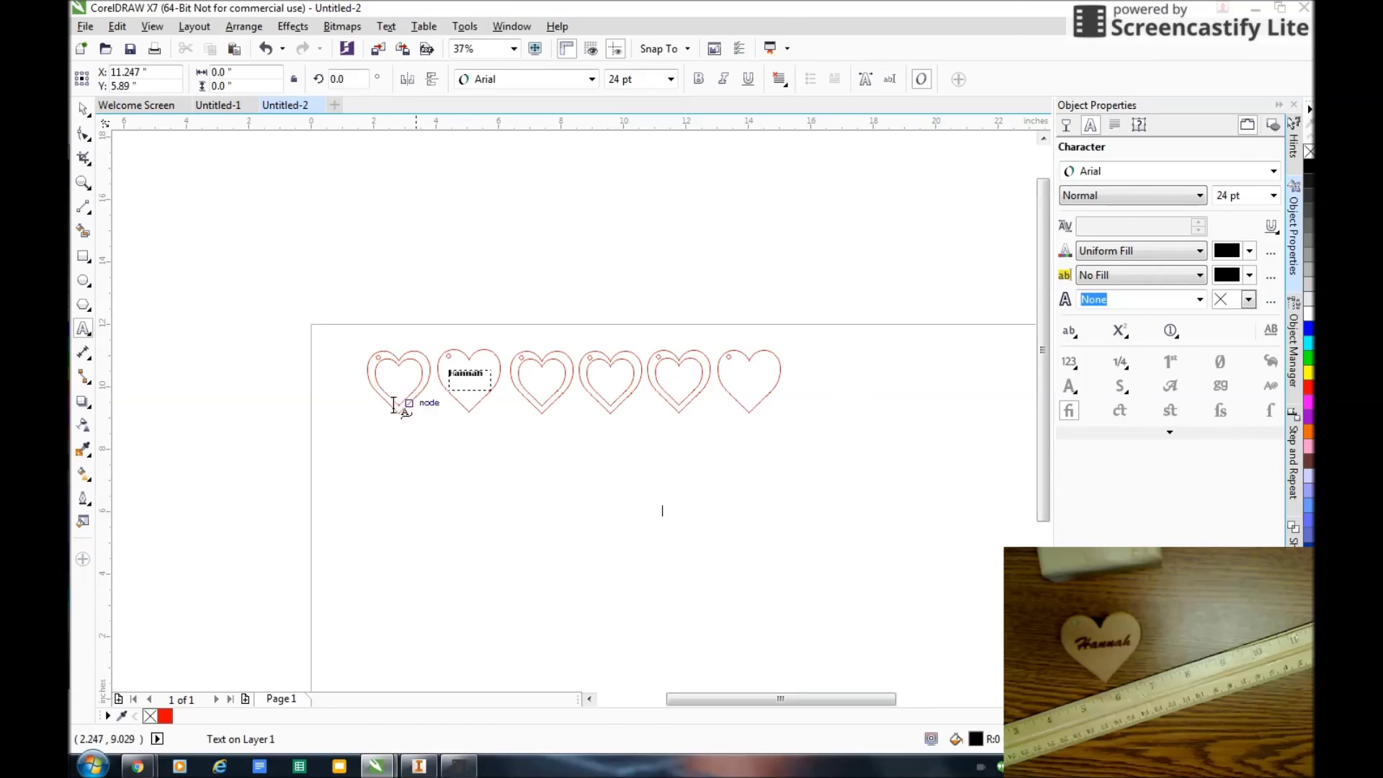
pyautogui.click(85, 28)
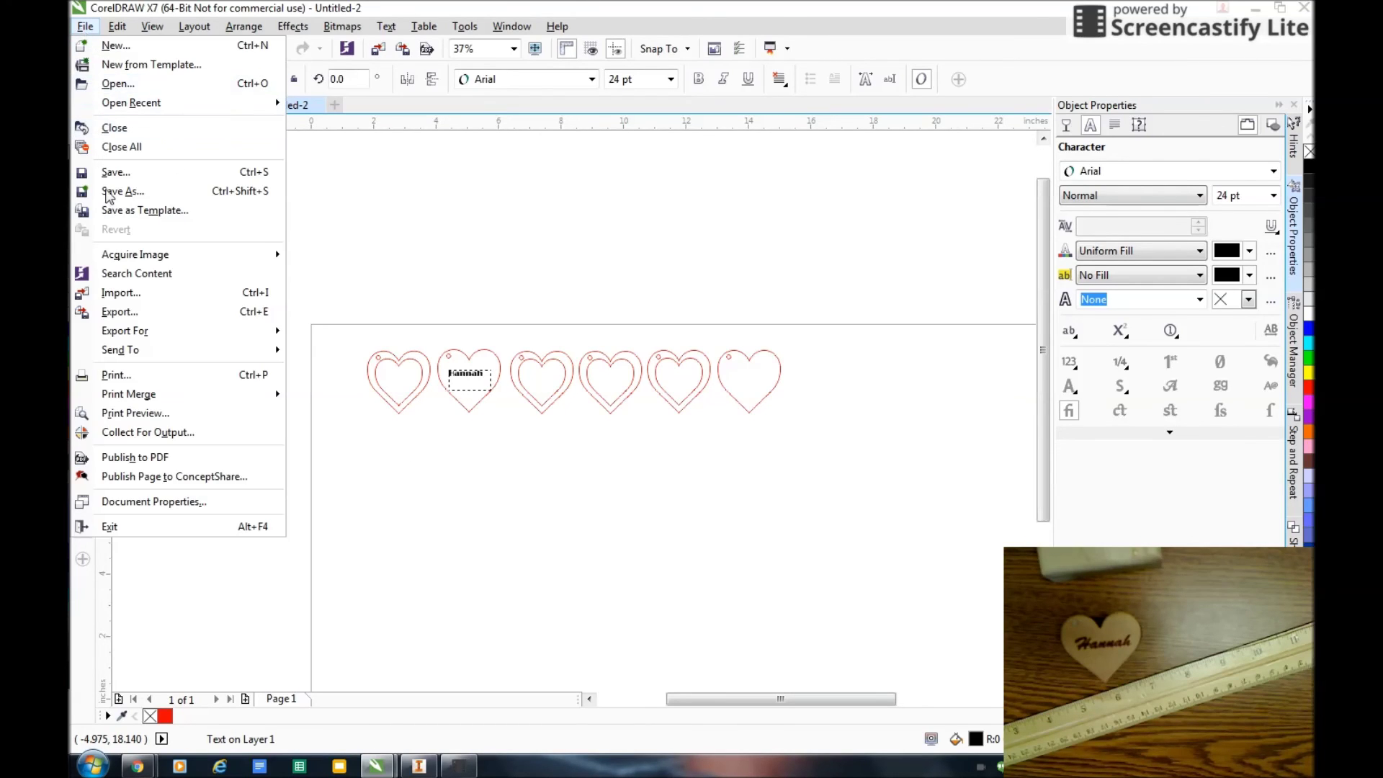
pyautogui.click(115, 375)
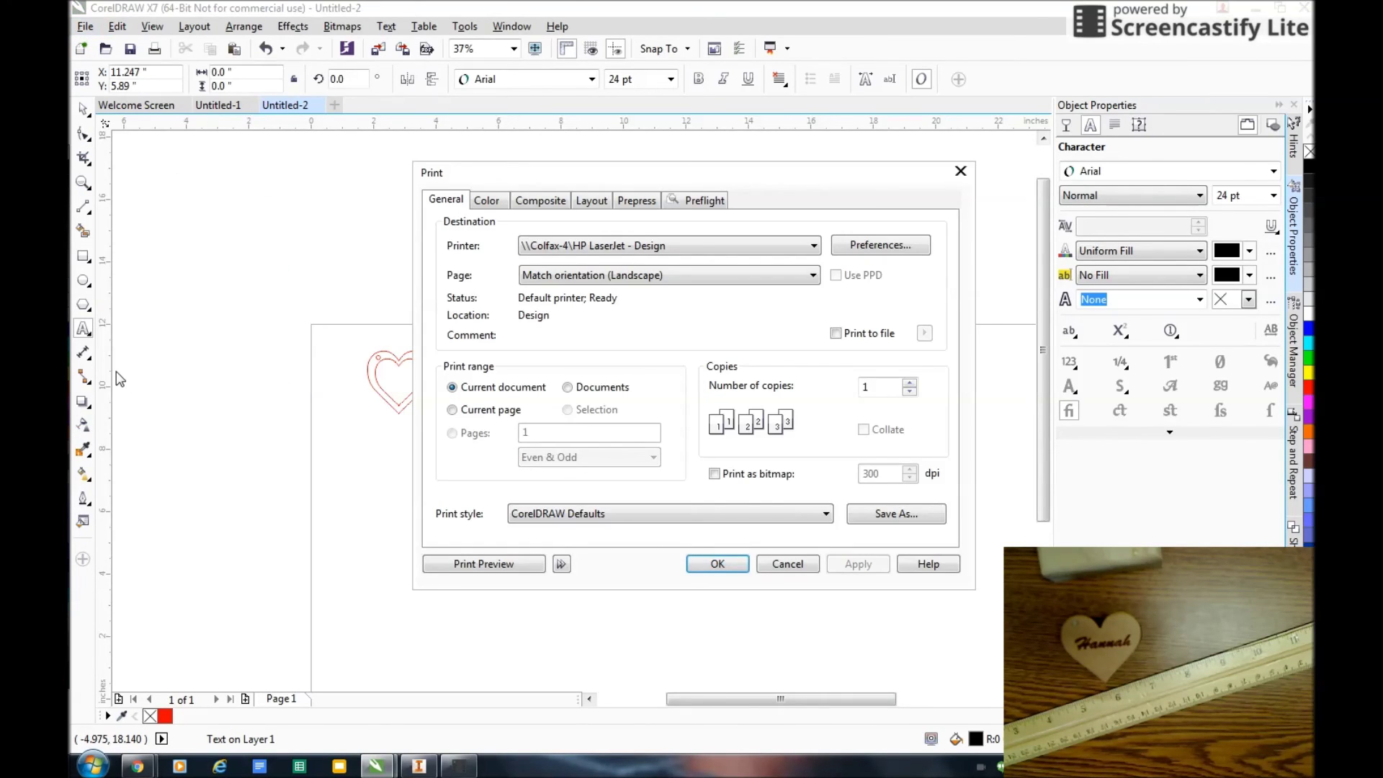
pyautogui.click(814, 247)
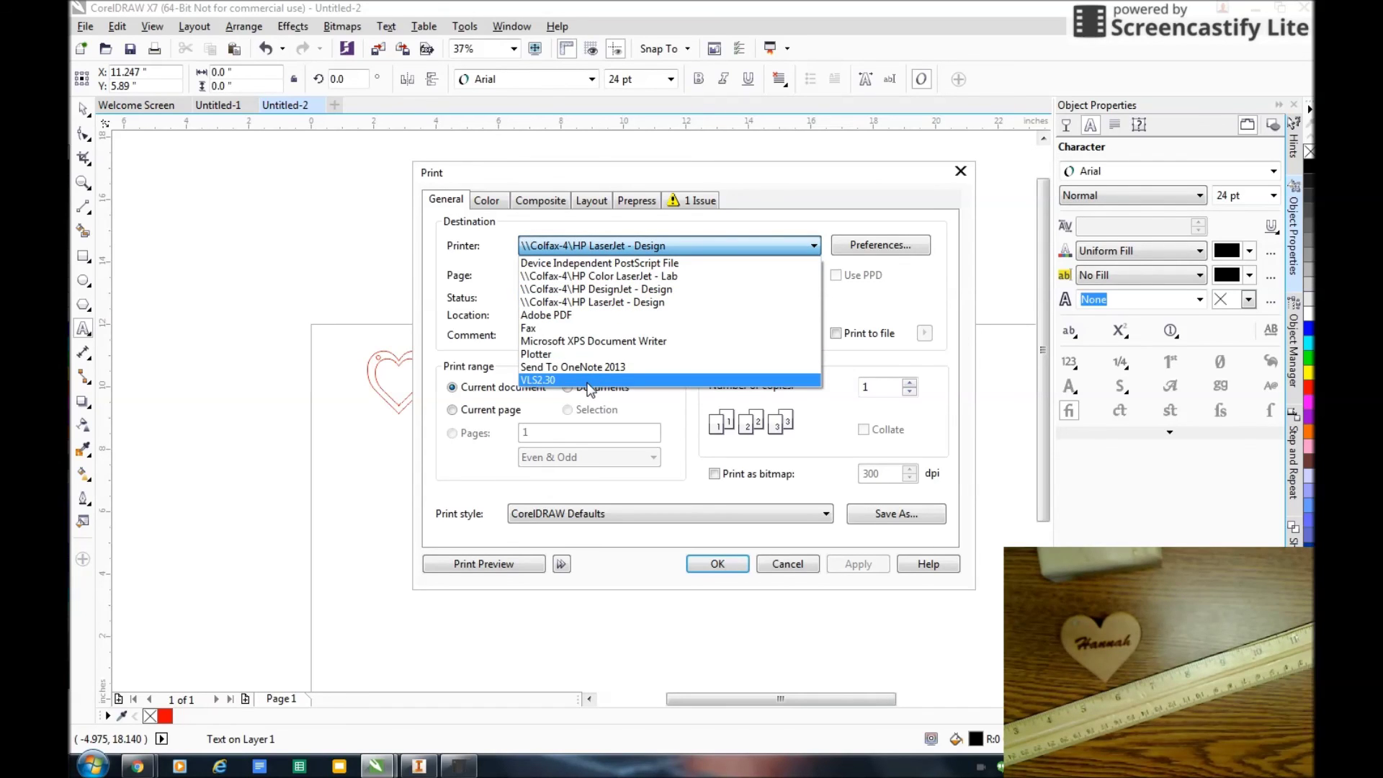
pyautogui.press('Escape')
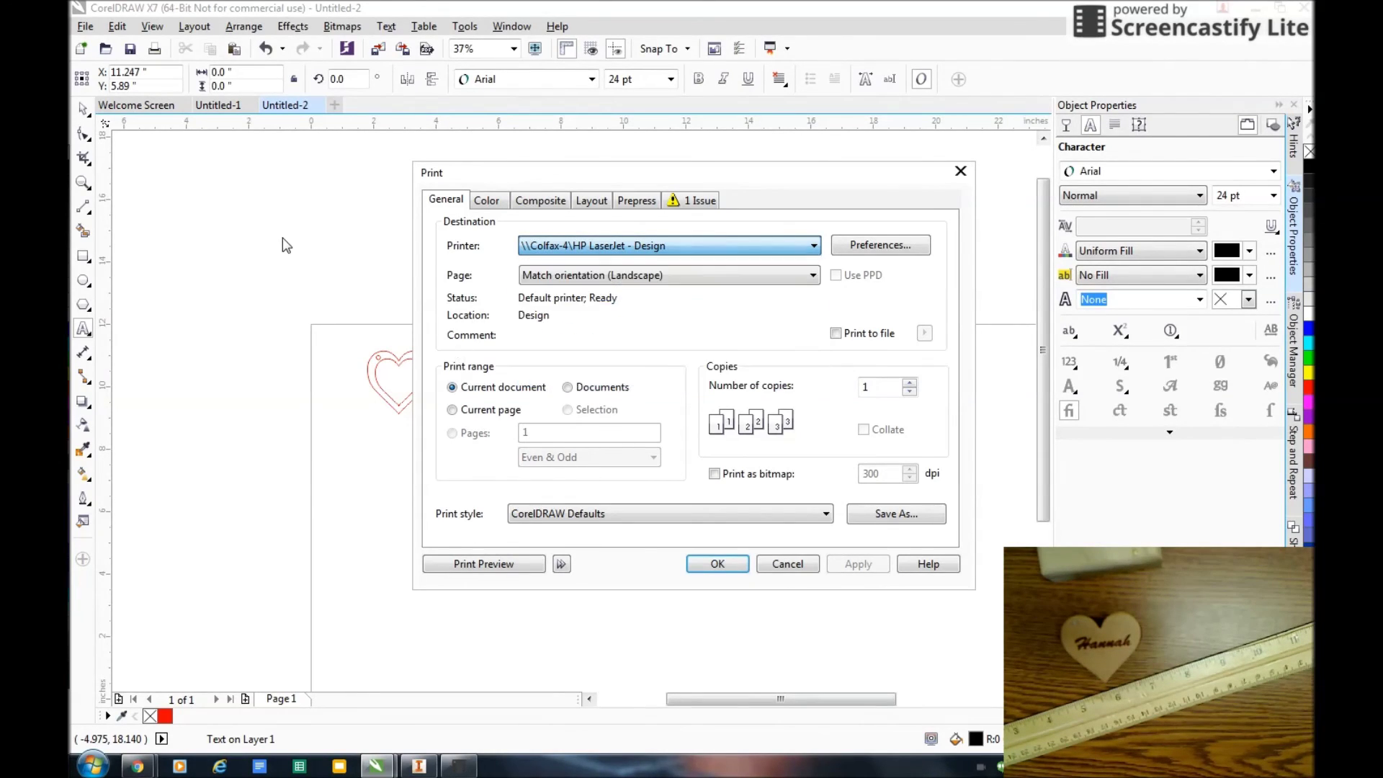
pyautogui.click(794, 567)
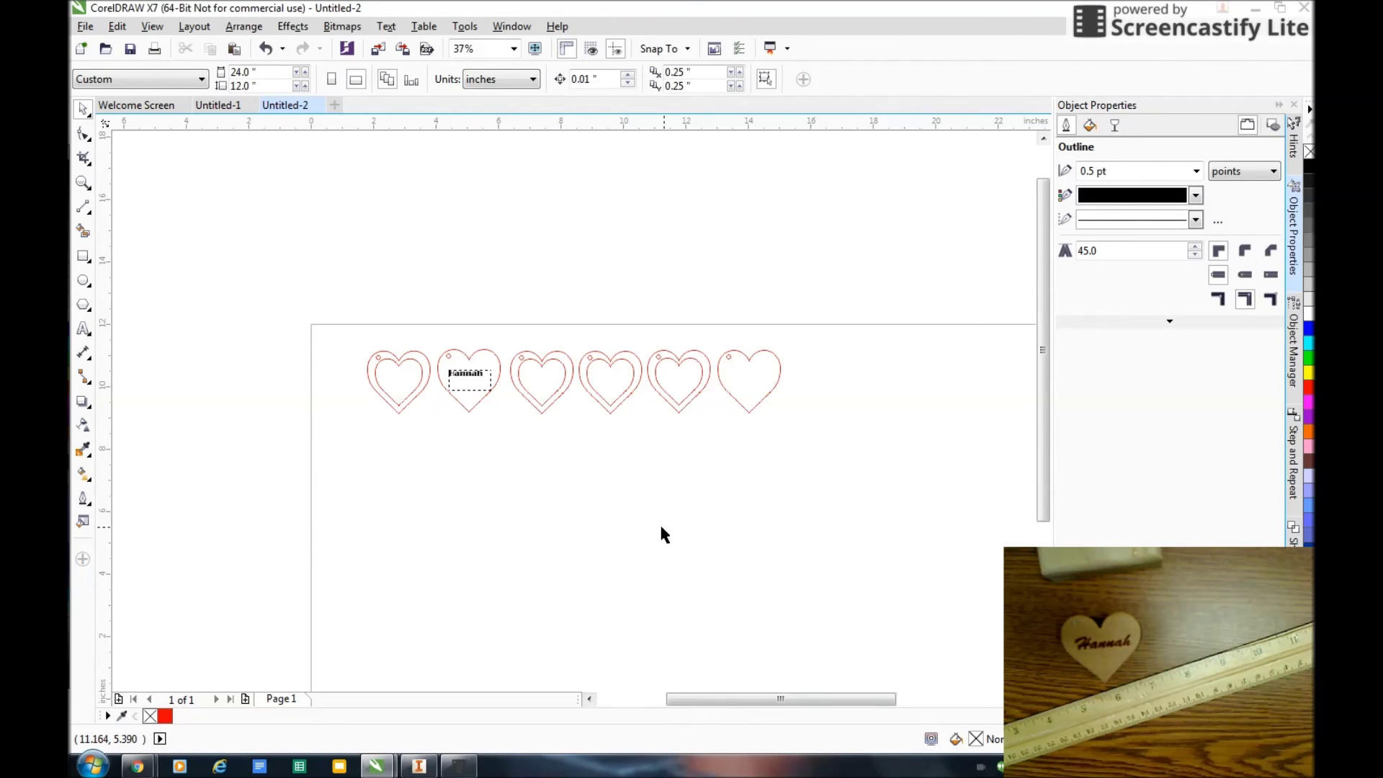